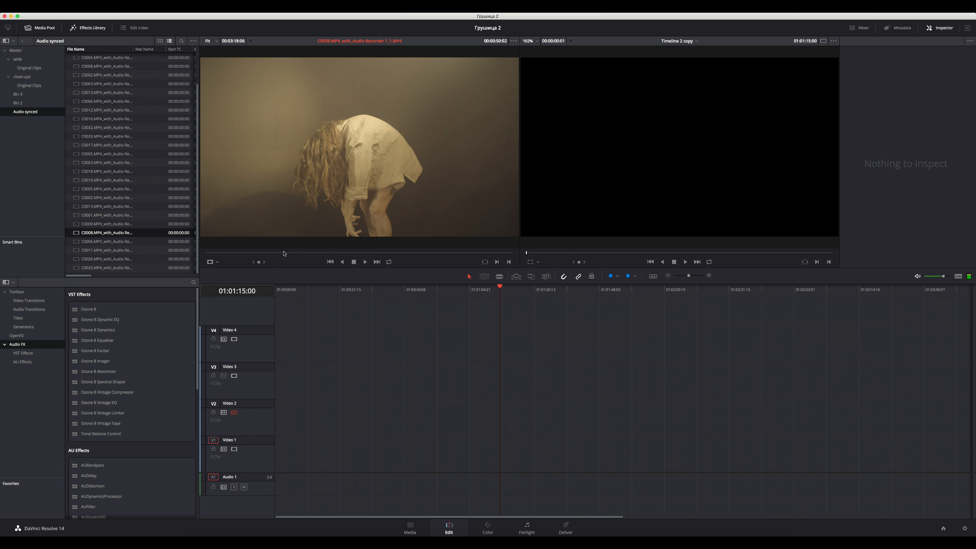
Load the synced C0011.MP4 clip into the source viewer and scrub to its middle.
{"action": "key", "text": "Down"}
{"action": "key", "text": "Down"}
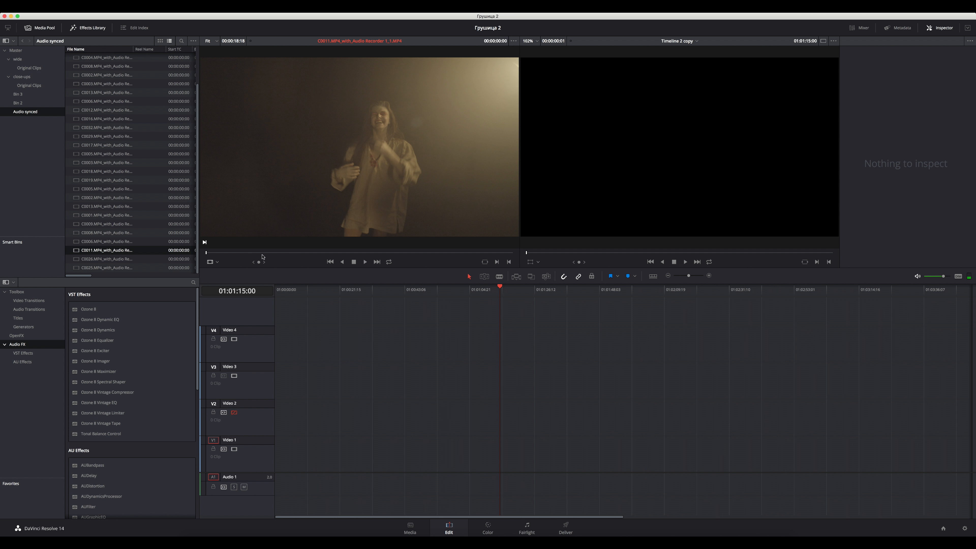
{"action": "left_click_drag", "start_coordinate": [263, 254], "coordinate": [352, 253]}
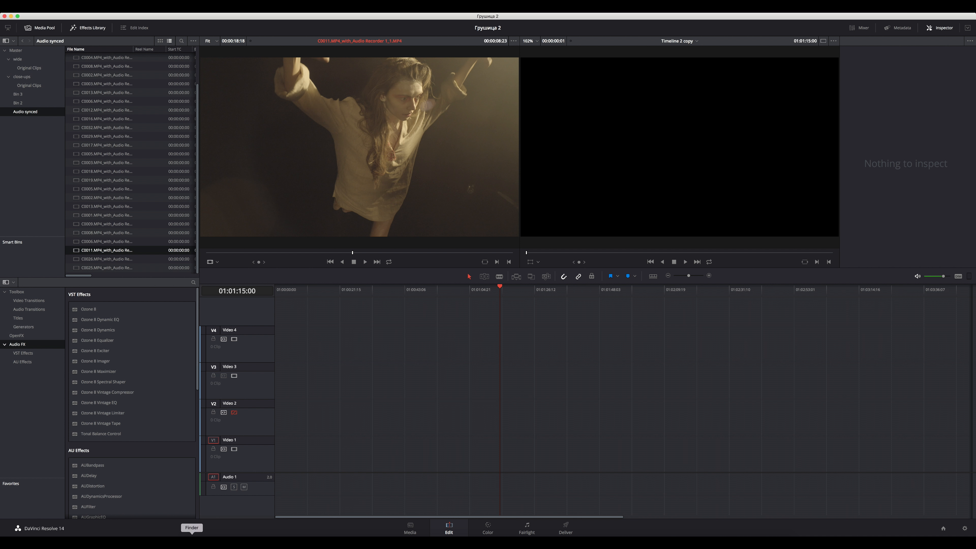
Open Finder at the CLIP folder and PluralEyes 4, and arrange both windows so files can be brought across.
{"action": "left_click", "coordinate": [191, 542]}
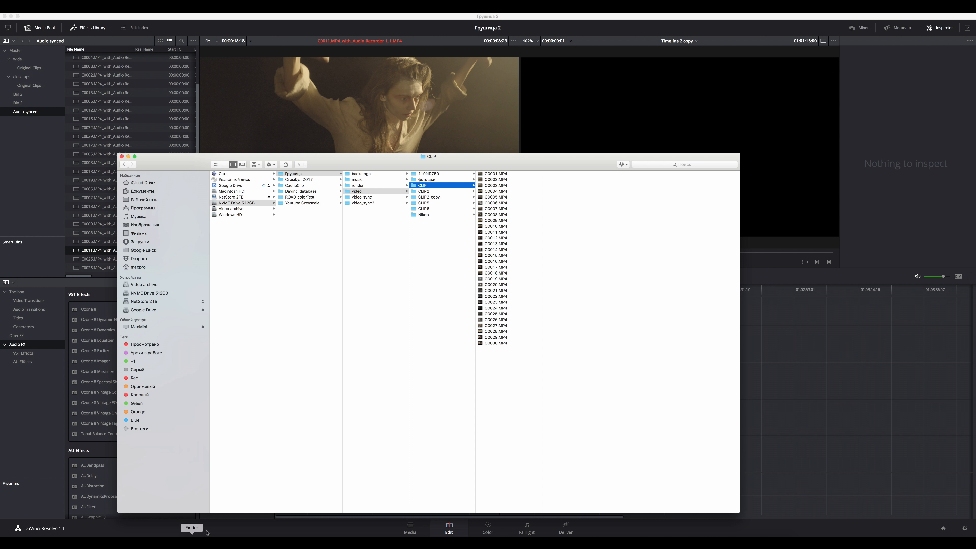
{"action": "left_click_drag", "start_coordinate": [433, 162], "coordinate": [379, 146]}
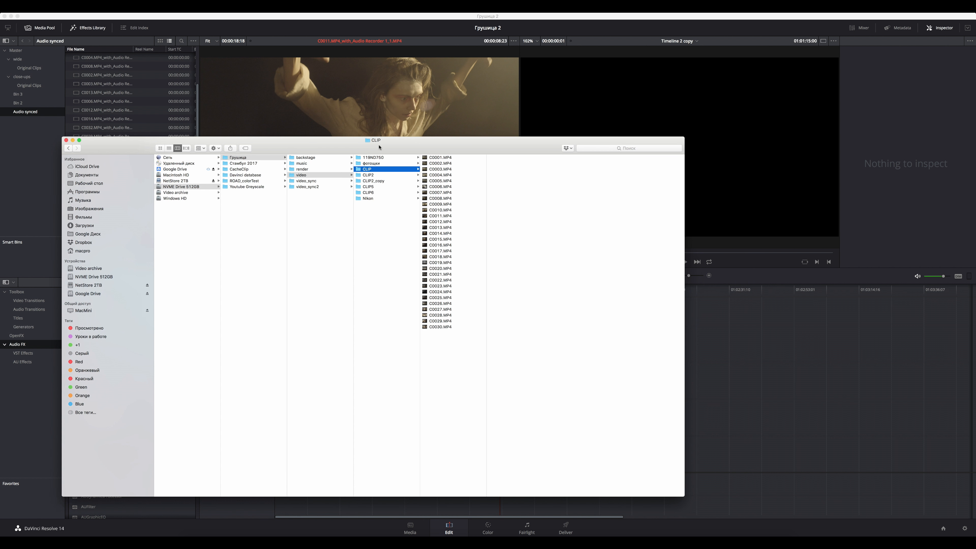
{"action": "left_click", "coordinate": [751, 542]}
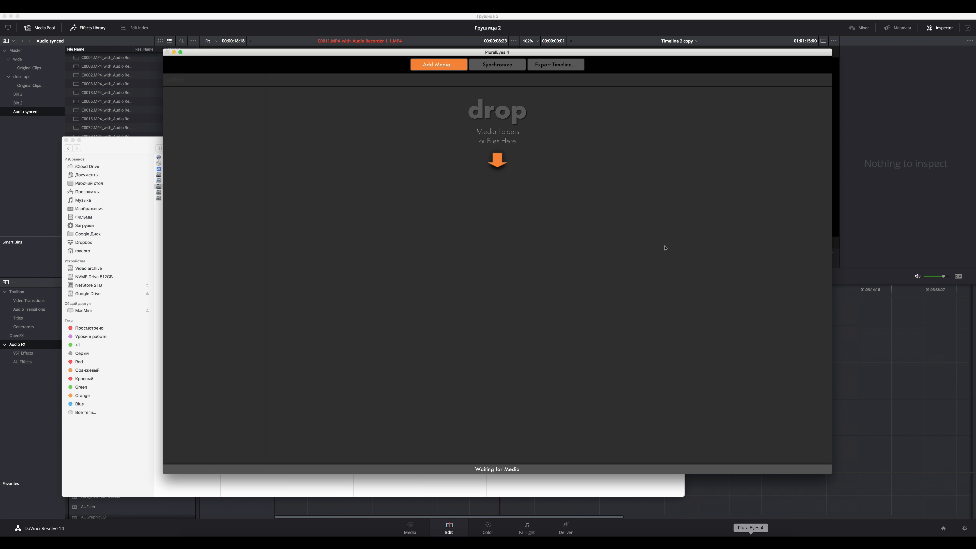
{"action": "left_click_drag", "start_coordinate": [558, 58], "coordinate": [595, 57]}
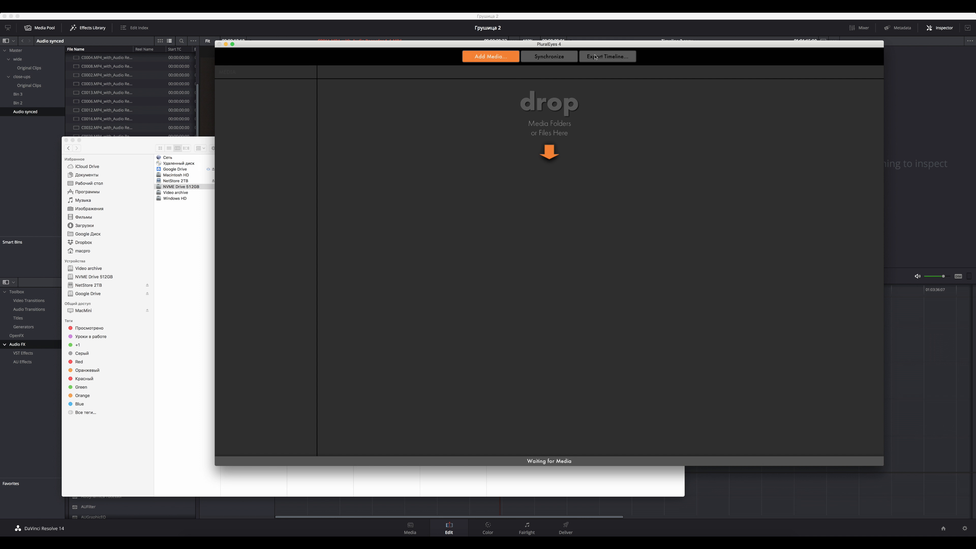
{"action": "left_click", "coordinate": [169, 141]}
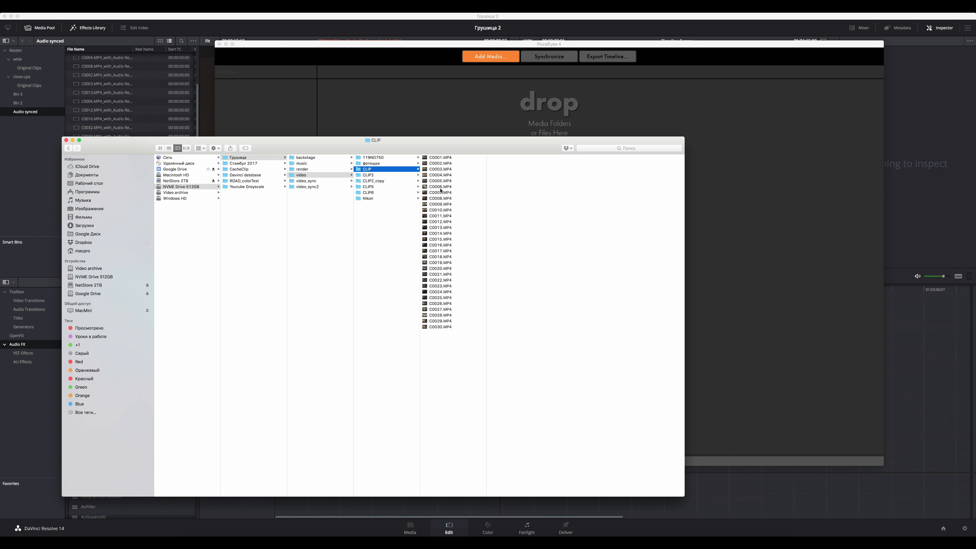
Preview several clips in the CLIP folder, including C0003.MP4 and C0018.MP4.
{"action": "left_click", "coordinate": [436, 158]}
{"action": "left_click", "coordinate": [436, 170]}
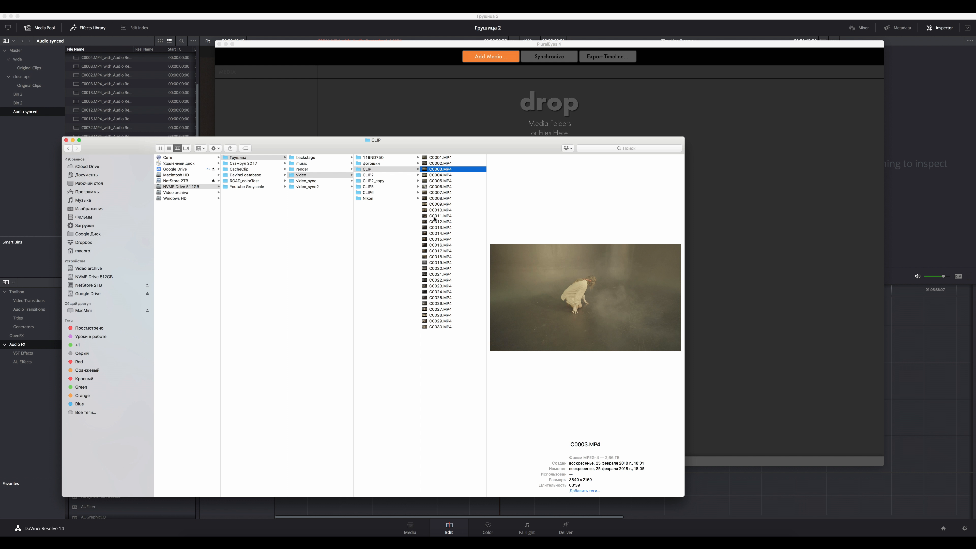
{"action": "left_click", "coordinate": [437, 216]}
{"action": "left_click", "coordinate": [437, 259]}
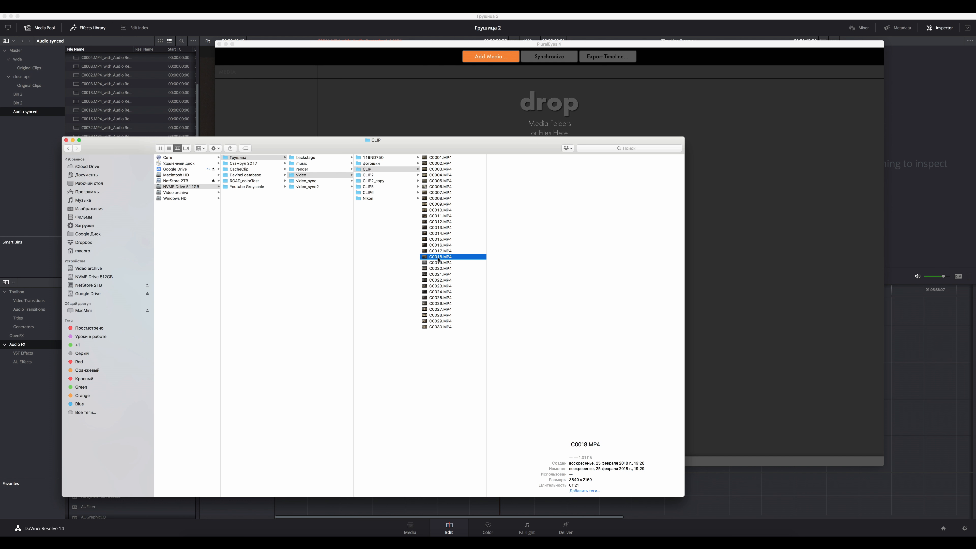
Add C0001.MP4, C0002.MP4 and C0003.MP4 from the CLIP folder to PluralEyes 4, each on its own camera track.
{"action": "left_click", "coordinate": [442, 158]}
{"action": "left_click_drag", "start_coordinate": [442, 158], "coordinate": [360, 127]}
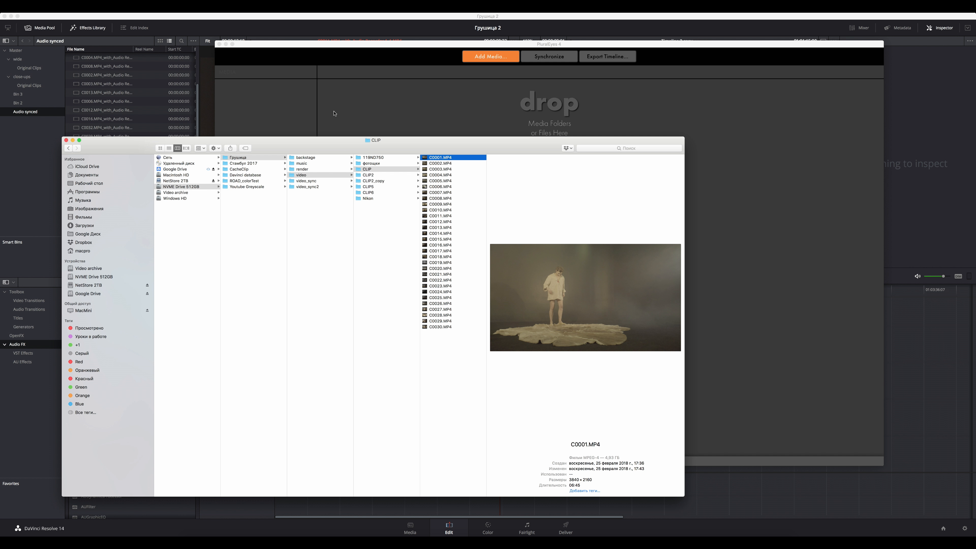
{"action": "left_click_drag", "start_coordinate": [184, 141], "coordinate": [147, 181]}
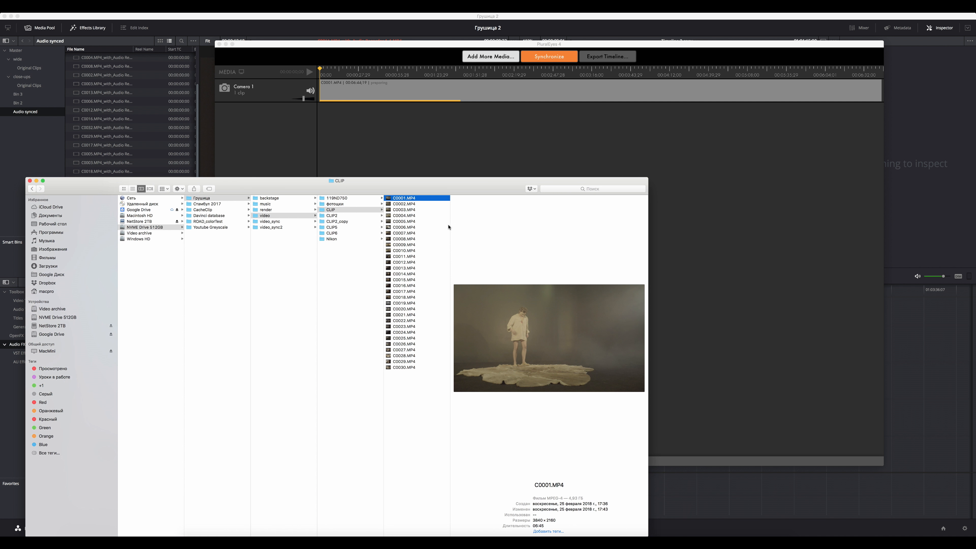
{"action": "left_click_drag", "start_coordinate": [412, 206], "coordinate": [277, 146]}
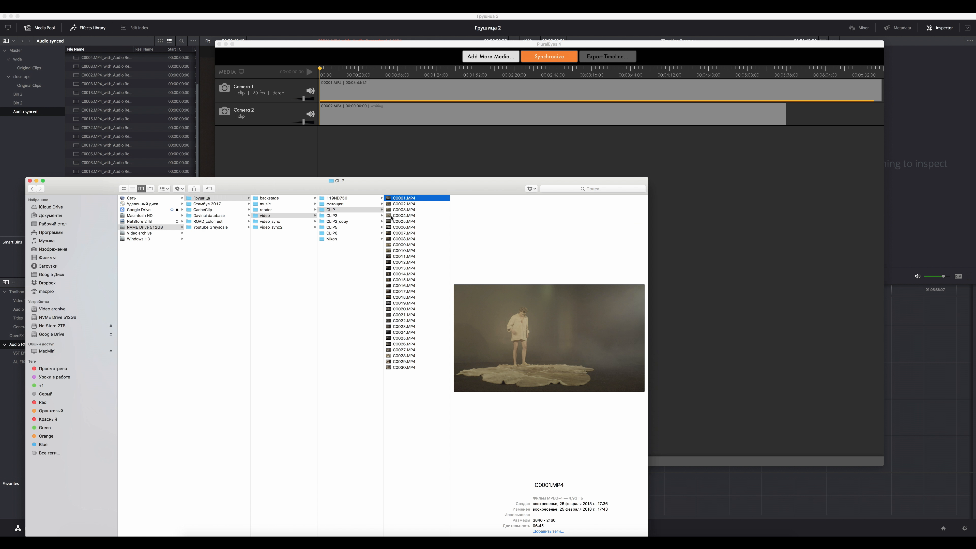
{"action": "left_click_drag", "start_coordinate": [410, 210], "coordinate": [284, 153]}
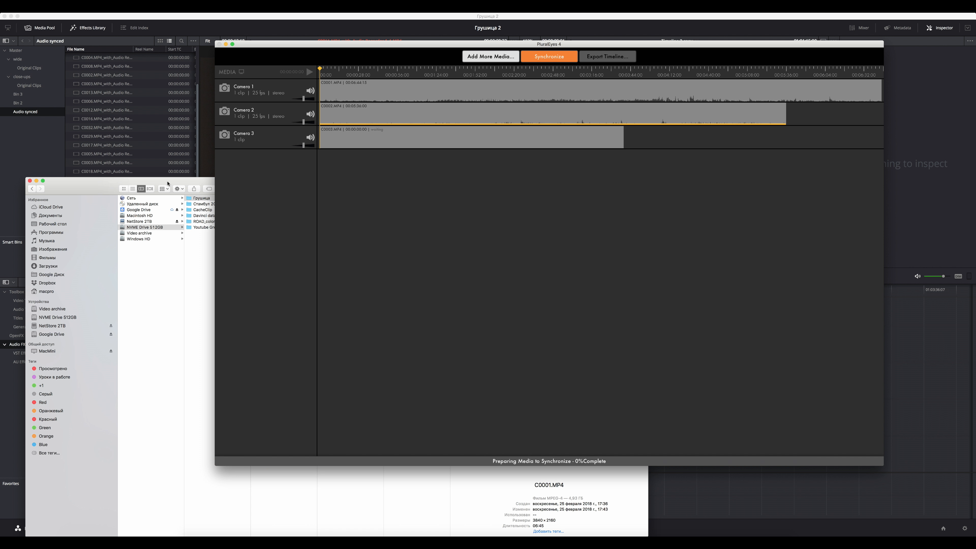
Add C0004.MP4 and C0005.MP4 from the CLIP folder to PluralEyes 4 as two more separate camera tracks.
{"action": "left_click", "coordinate": [168, 182]}
{"action": "left_click_drag", "start_coordinate": [405, 216], "coordinate": [278, 161]}
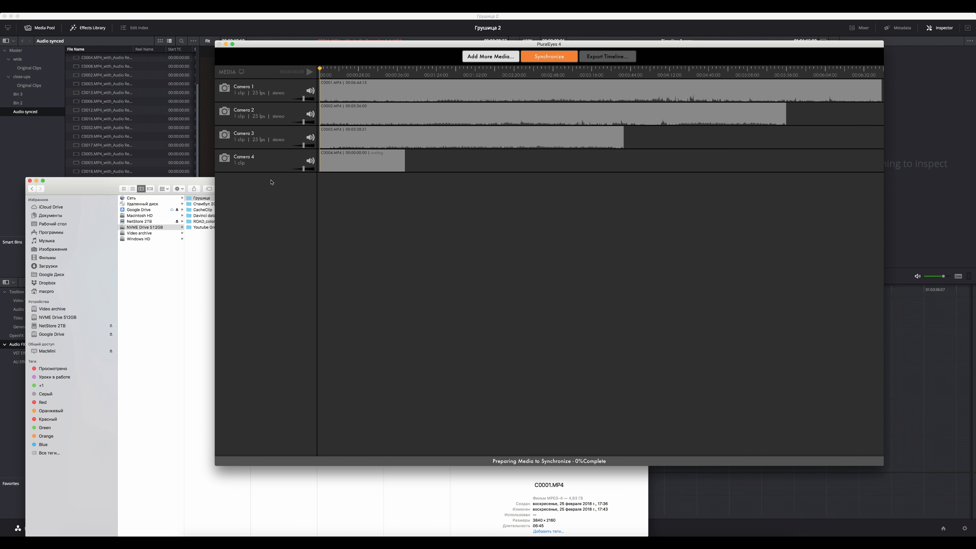
{"action": "left_click", "coordinate": [201, 182]}
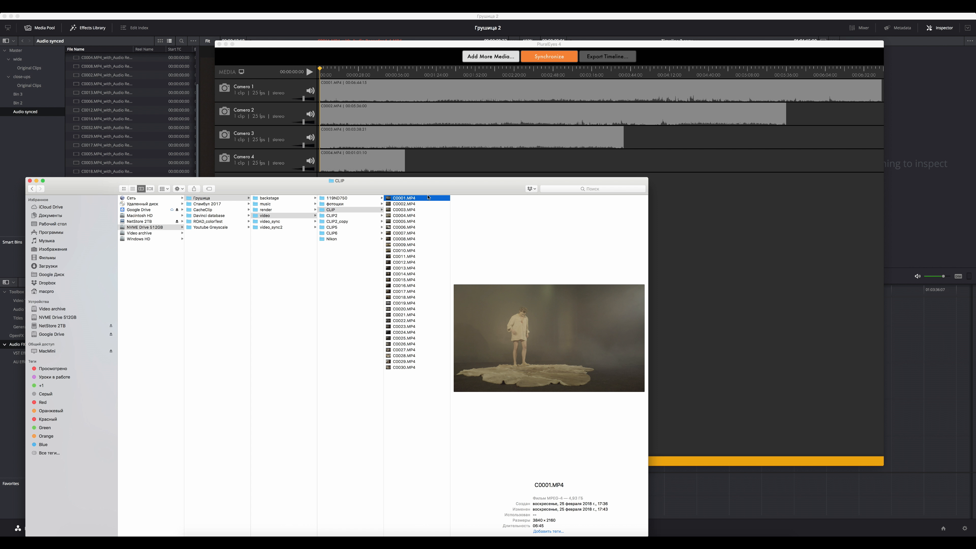
{"action": "left_click_drag", "start_coordinate": [436, 189], "coordinate": [448, 228]}
{"action": "left_click_drag", "start_coordinate": [416, 261], "coordinate": [280, 212]}
Add the mp3 track from the music folder as an audio recorder track and synchronize all the media.
{"action": "left_click", "coordinate": [199, 220]}
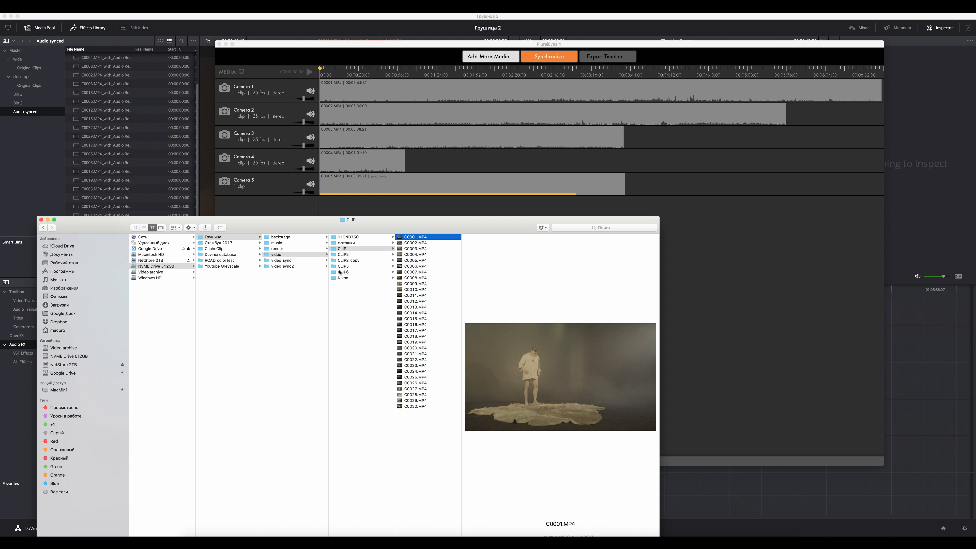
{"action": "left_click", "coordinate": [310, 245]}
{"action": "left_click_drag", "start_coordinate": [362, 238], "coordinate": [279, 209]}
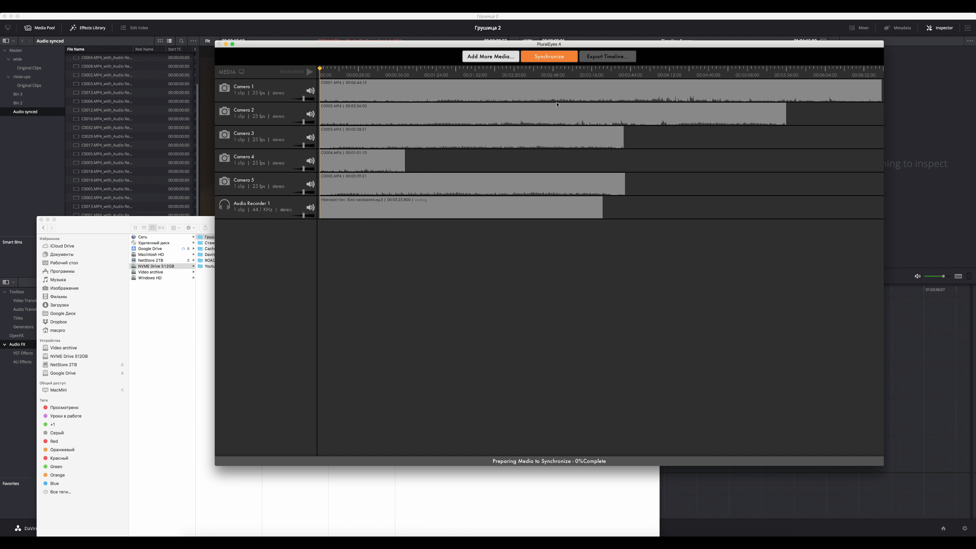
{"action": "left_click", "coordinate": [546, 57]}
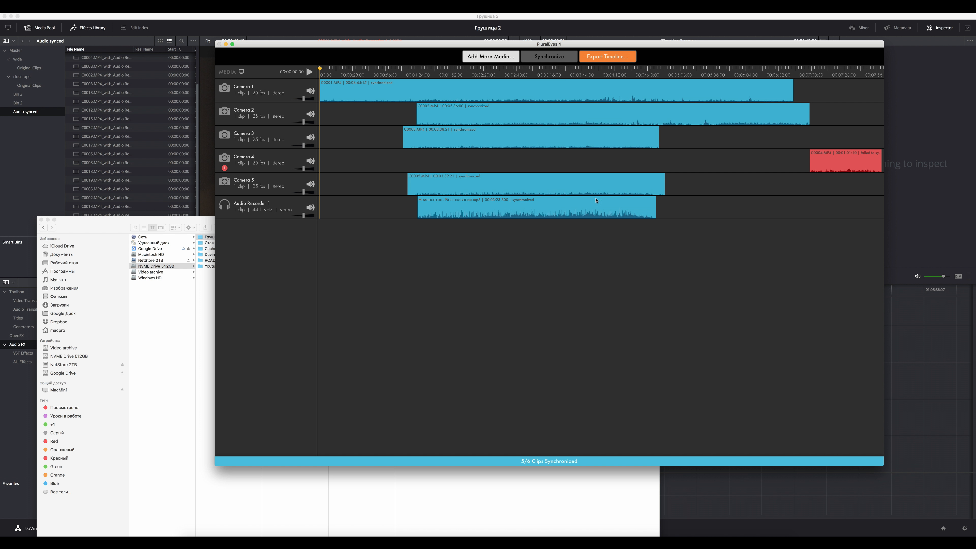
Check the synchronized audio recorder track and delete the red C0004.MP4 clip from the Camera 4 track.
{"action": "left_click", "coordinate": [502, 203]}
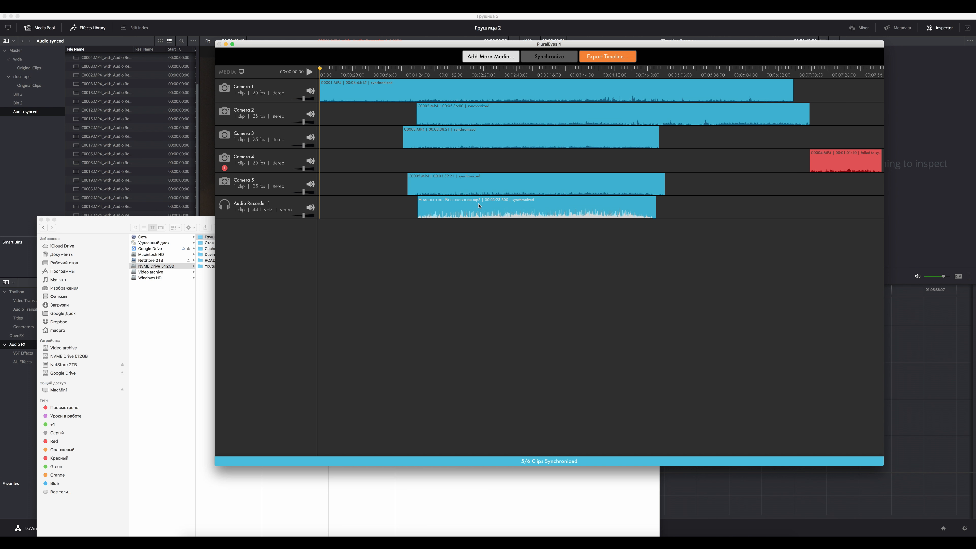
{"action": "double_click", "coordinate": [240, 205]}
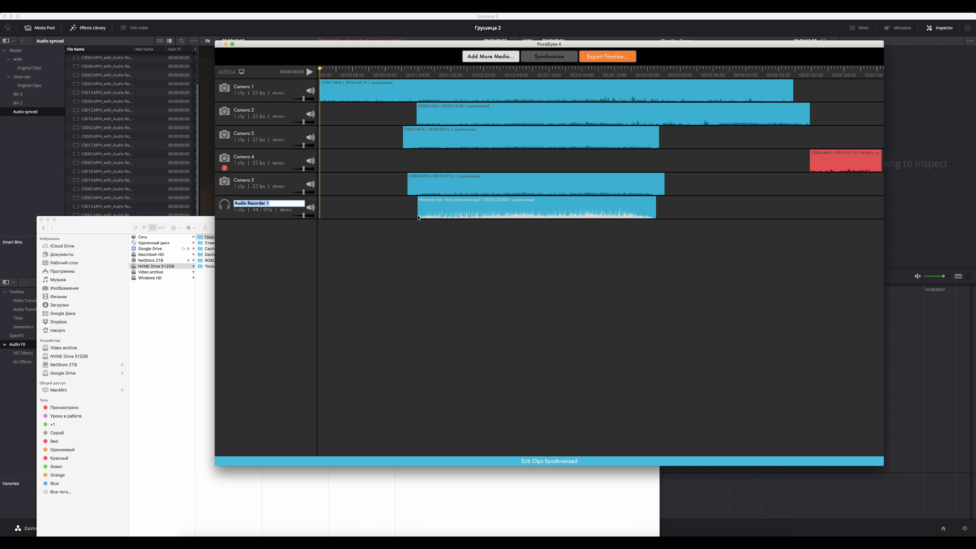
{"action": "left_click", "coordinate": [455, 192]}
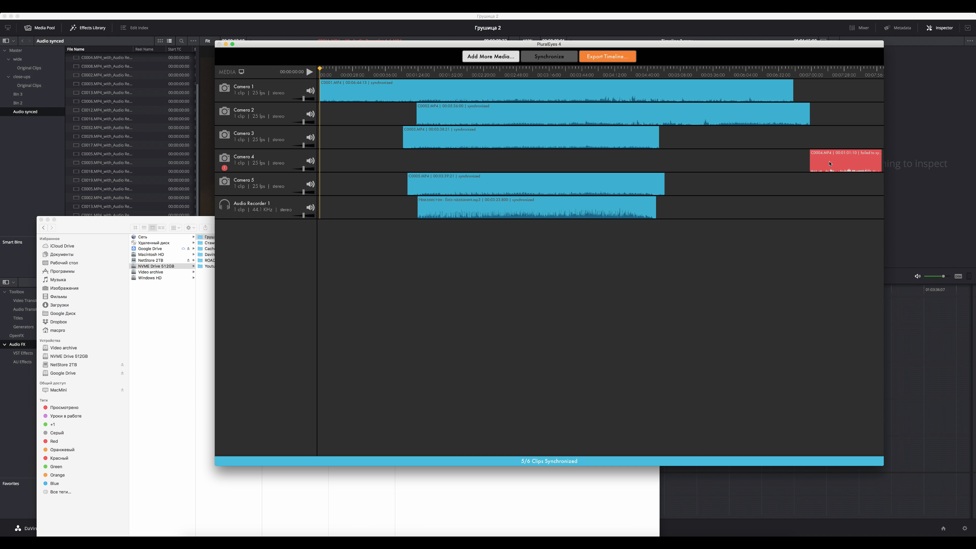
{"action": "key", "text": "Delete"}
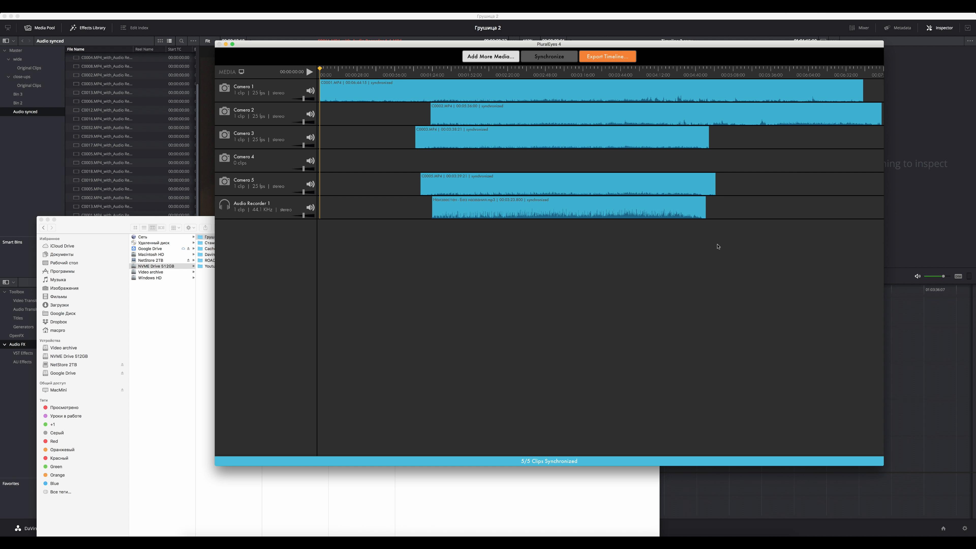
Export the synchronized timeline using the Video Files export format.
{"action": "left_click", "coordinate": [616, 57]}
{"action": "left_click", "coordinate": [550, 101]}
{"action": "left_click", "coordinate": [536, 100]}
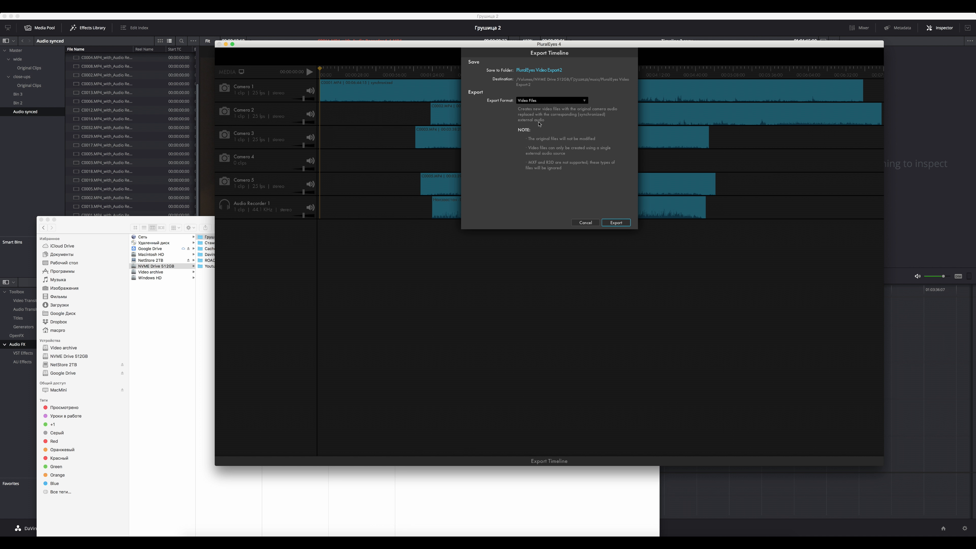
{"action": "left_click", "coordinate": [616, 223]}
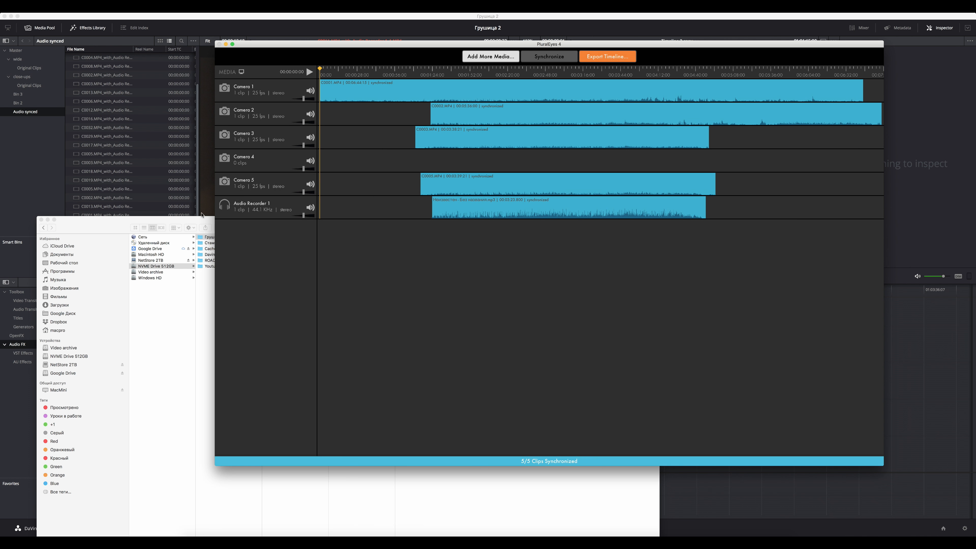
Bring Finder forward and open folder 1 inside the video_sync2 folder to view its synced clips.
{"action": "left_click", "coordinate": [183, 225]}
{"action": "left_click_drag", "start_coordinate": [183, 225], "coordinate": [271, 165]}
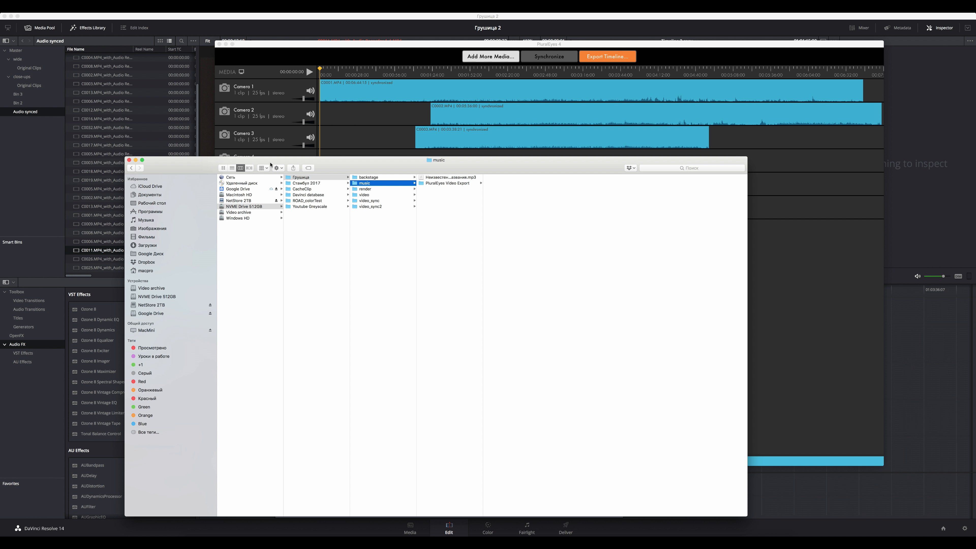
{"action": "left_click", "coordinate": [371, 207]}
{"action": "left_click", "coordinate": [437, 178]}
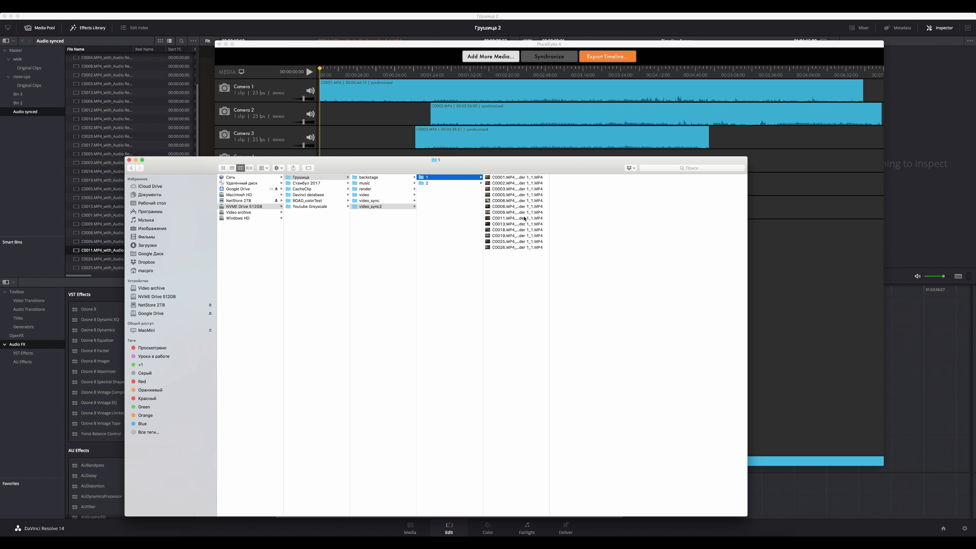
Switch to DaVinci Resolve and review the clips of the Audio synced bin on the Media page.
{"action": "left_click", "coordinate": [132, 20]}
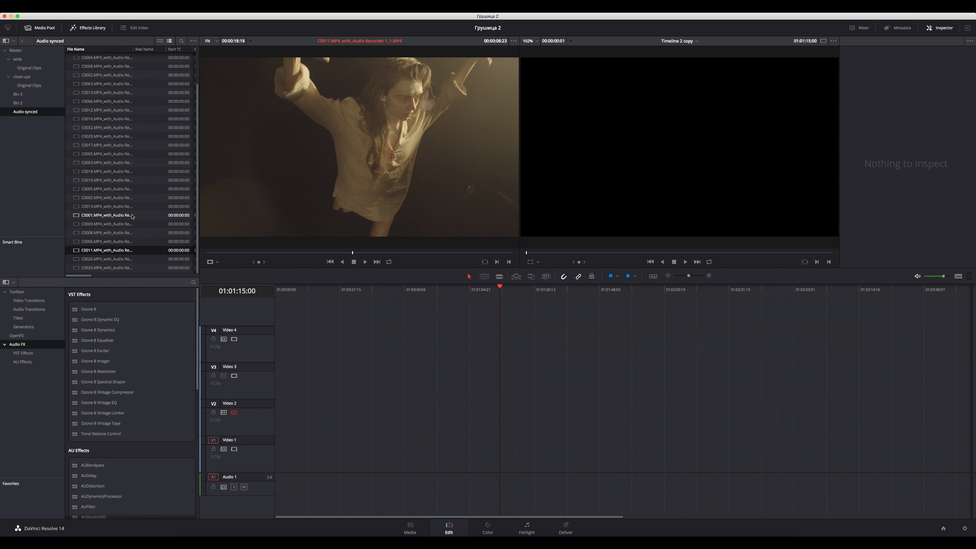
{"action": "scroll", "coordinate": [124, 215], "scroll_direction": "down", "scroll_amount": 3}
{"action": "left_click", "coordinate": [410, 528]}
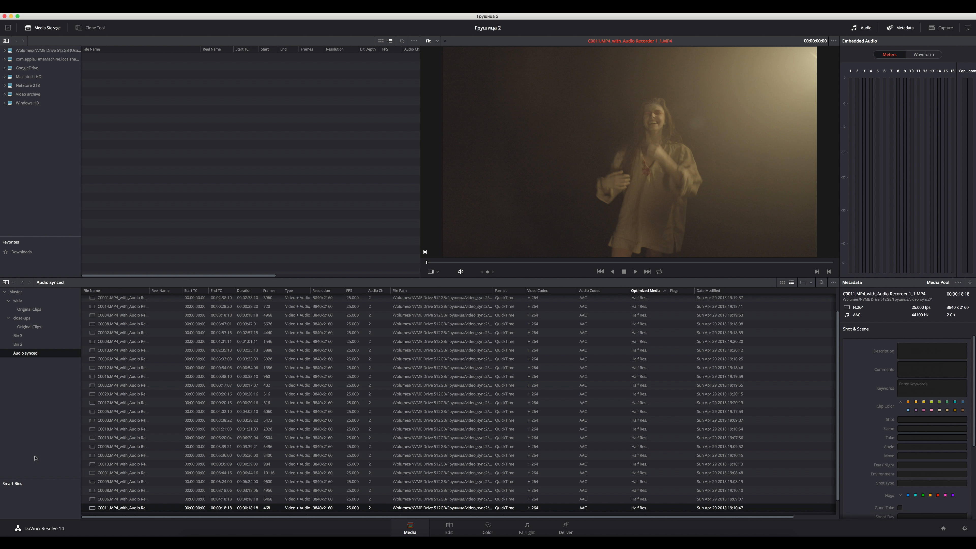
{"action": "left_click", "coordinate": [118, 349]}
{"action": "left_click", "coordinate": [117, 385]}
{"action": "left_click", "coordinate": [127, 420]}
{"action": "left_click", "coordinate": [138, 438]}
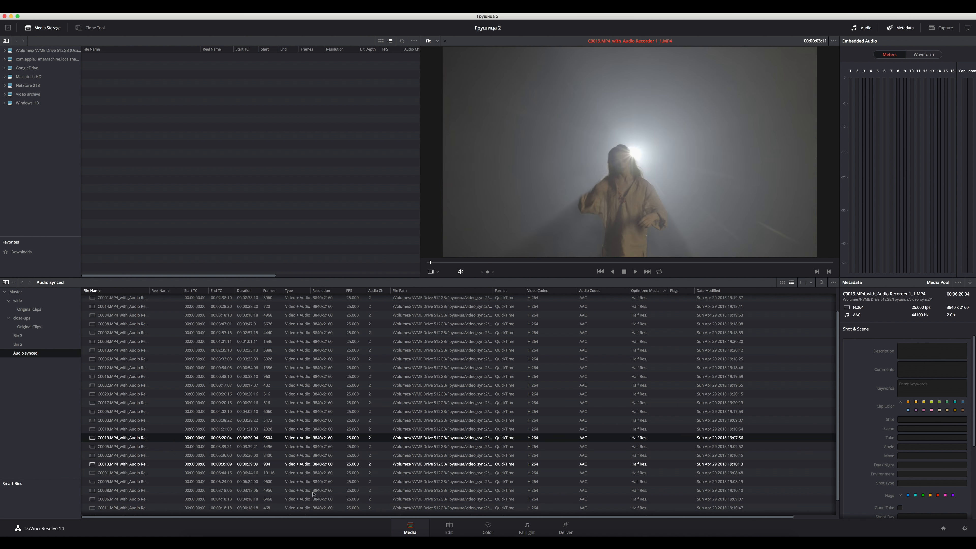
On the Edit page, create a multicam clip from all Audio synced clips, with Angle Sync set to Sound and without moving source clips to 'Original Clips'.
{"action": "left_click", "coordinate": [438, 528]}
{"action": "left_click", "coordinate": [103, 222]}
{"action": "key", "text": "super+a"}
{"action": "scroll", "coordinate": [106, 112], "scroll_direction": "up", "scroll_amount": 3}
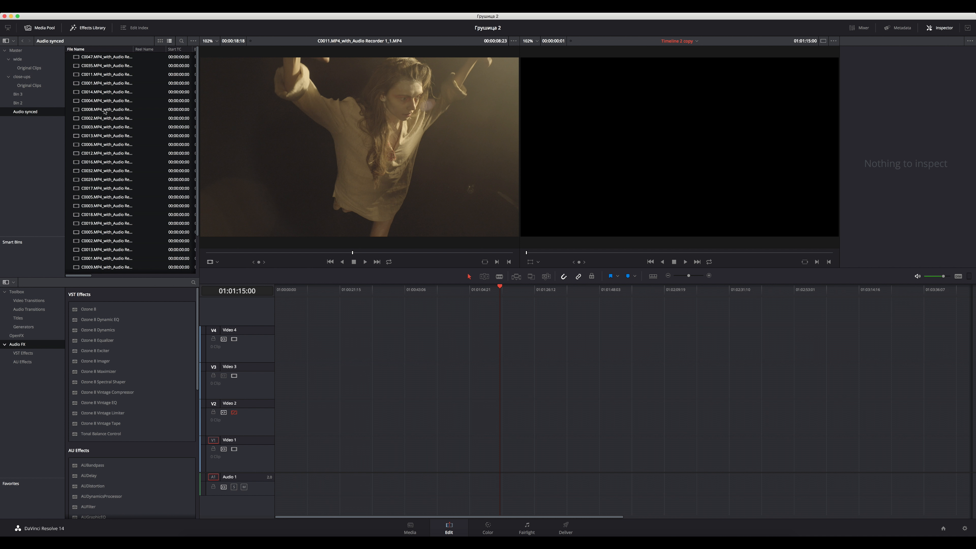
{"action": "right_click", "coordinate": [105, 111]}
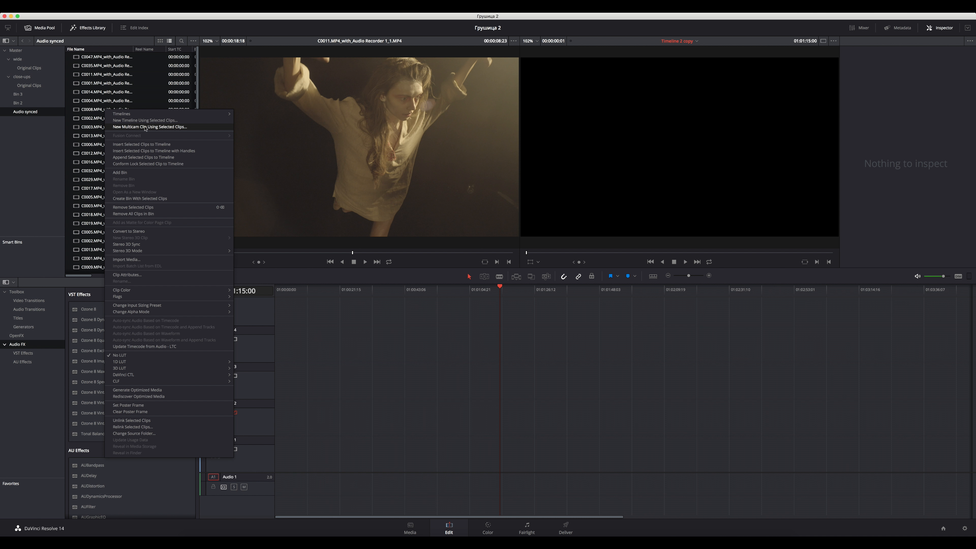
{"action": "left_click", "coordinate": [162, 126]}
{"action": "key", "text": "Right"}
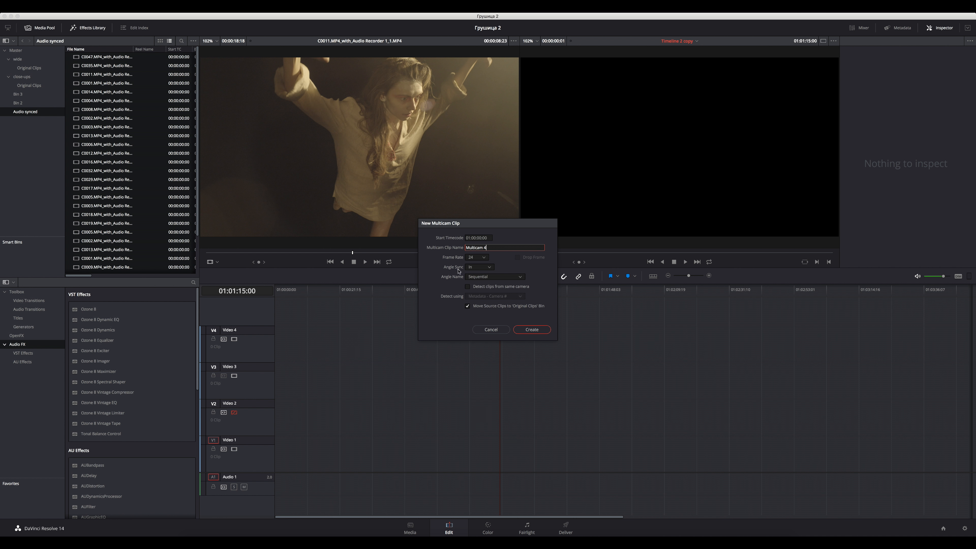
{"action": "left_click", "coordinate": [480, 269]}
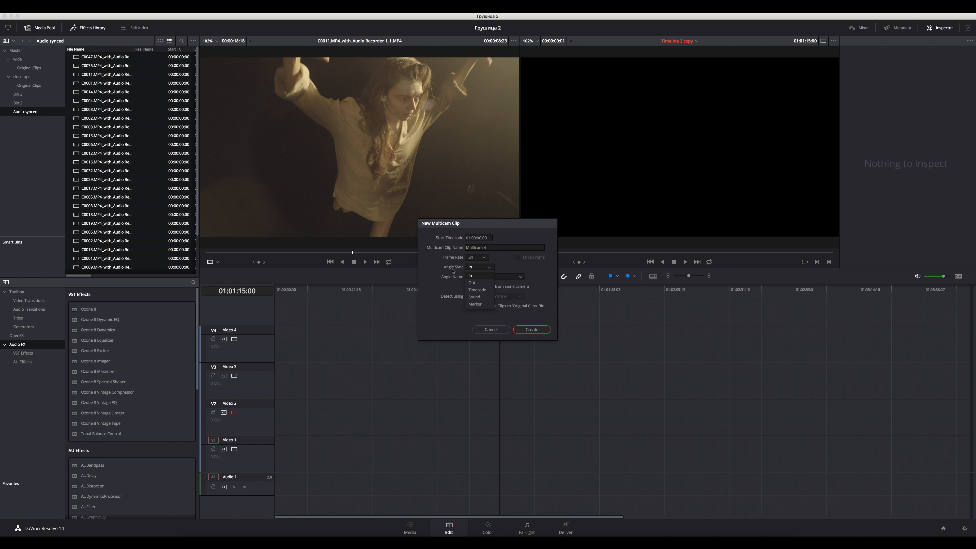
{"action": "left_click", "coordinate": [474, 298]}
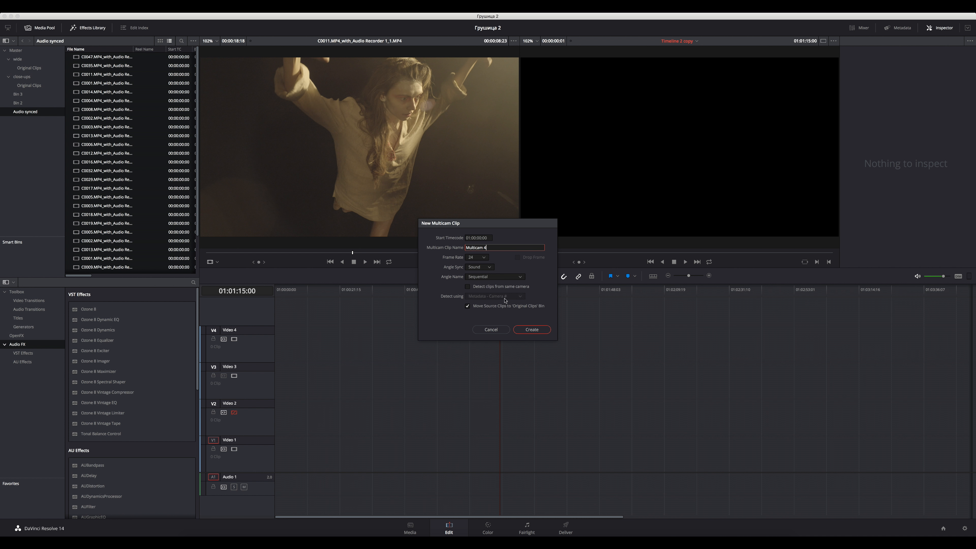
{"action": "left_click", "coordinate": [467, 306]}
{"action": "left_click", "coordinate": [531, 330]}
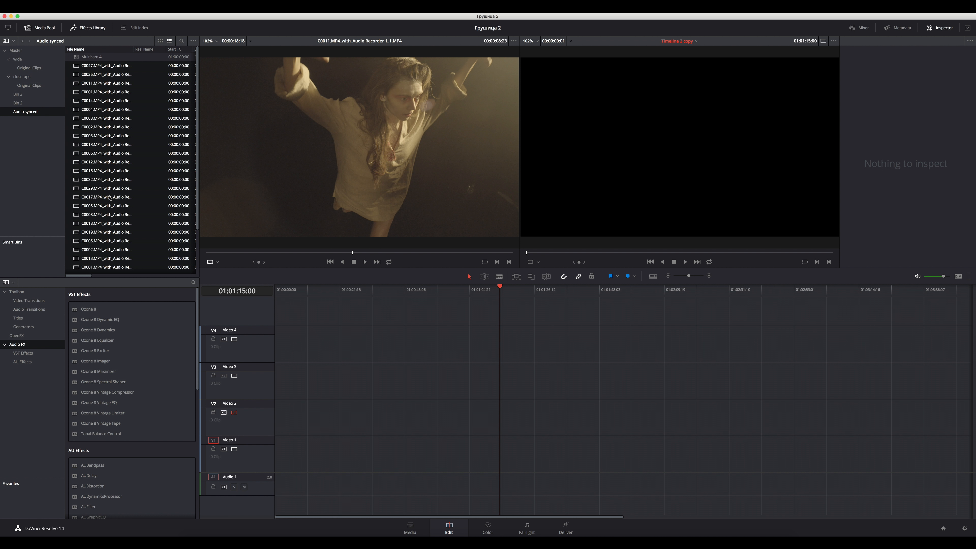
Create a new timeline from the Multicam 4 clip, keeping the default timeline settings.
{"action": "scroll", "coordinate": [109, 198], "scroll_direction": "down", "scroll_amount": 3}
{"action": "scroll", "coordinate": [109, 199], "scroll_direction": "up", "scroll_amount": 5}
{"action": "right_click", "coordinate": [99, 56]}
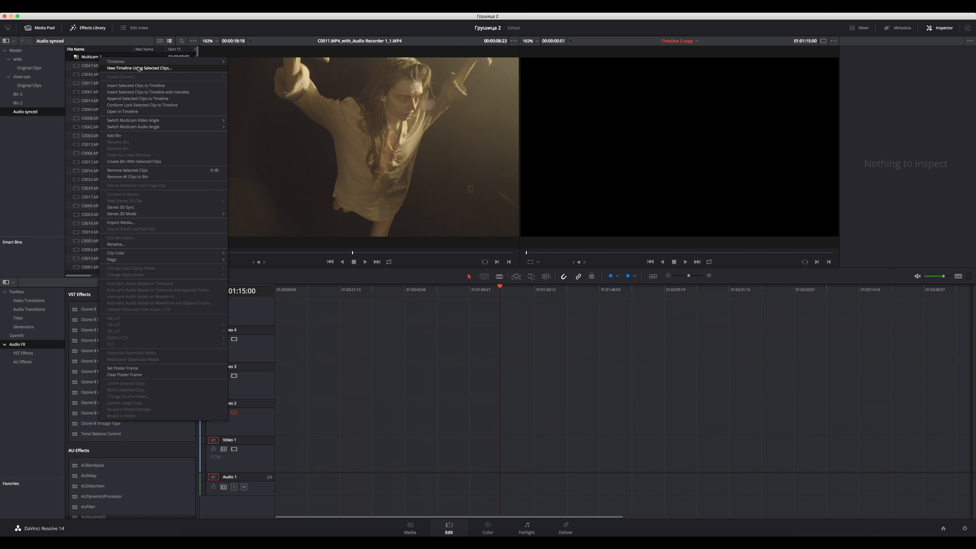
{"action": "left_click", "coordinate": [138, 68]}
{"action": "key", "text": "Return"}
Select the Multicam 4 clip on the new timeline and scrub through its synced footage.
{"action": "left_click_drag", "start_coordinate": [352, 295], "coordinate": [549, 299]}
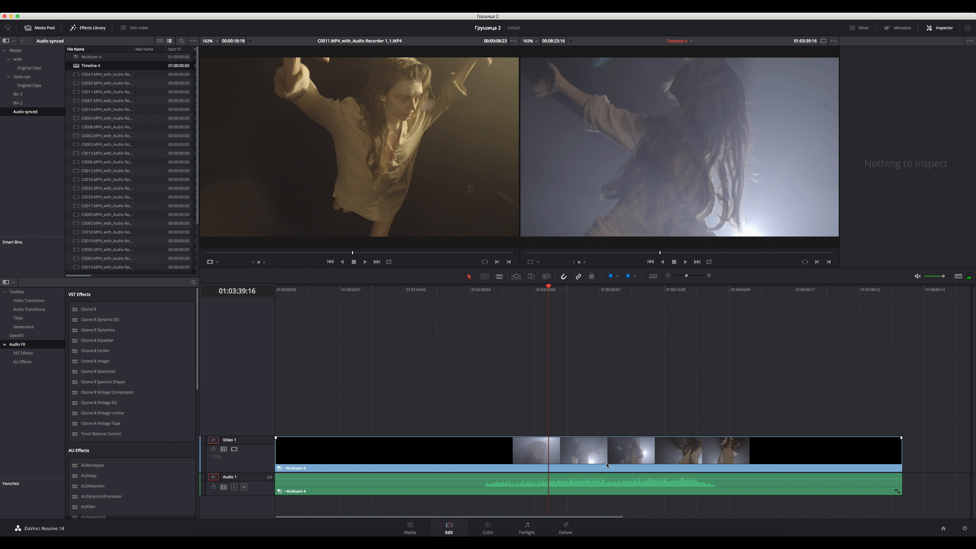
{"action": "left_click", "coordinate": [588, 455]}
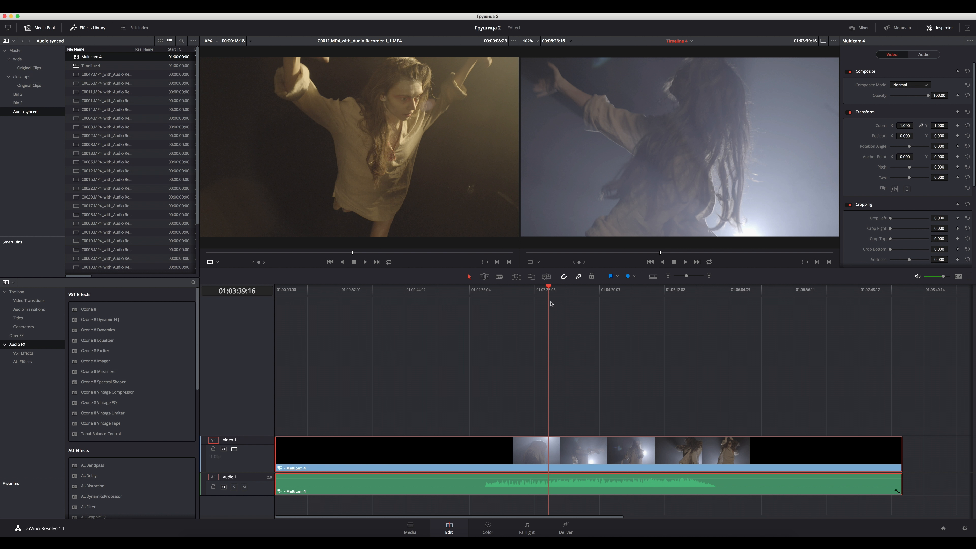
{"action": "mouse_move", "coordinate": [566, 293]}
{"action": "left_mouse_down"}
{"action": "mouse_move", "coordinate": [576, 294]}
{"action": "mouse_move", "coordinate": [554, 293]}
{"action": "left_mouse_up"}
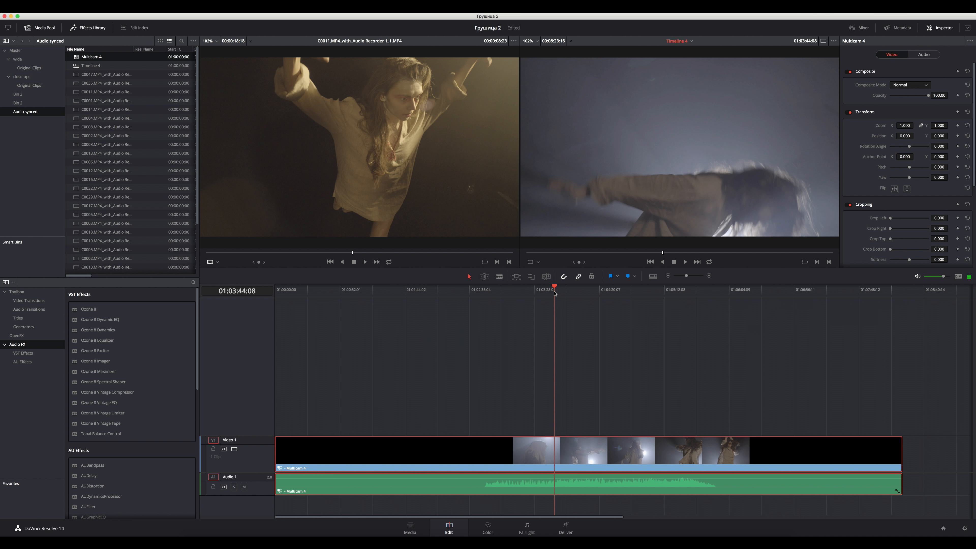
{"action": "left_click", "coordinate": [490, 292]}
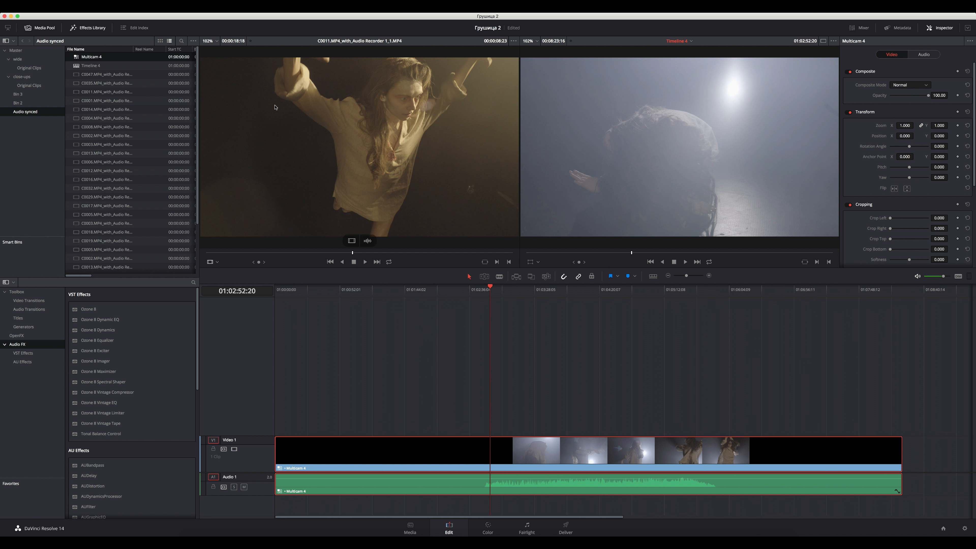
Load the Multicam 4 clip from the media pool into the source viewer and scrub through it to check the synced angles.
{"action": "left_click", "coordinate": [88, 57]}
{"action": "left_click", "coordinate": [91, 66]}
{"action": "double_click", "coordinate": [84, 58]}
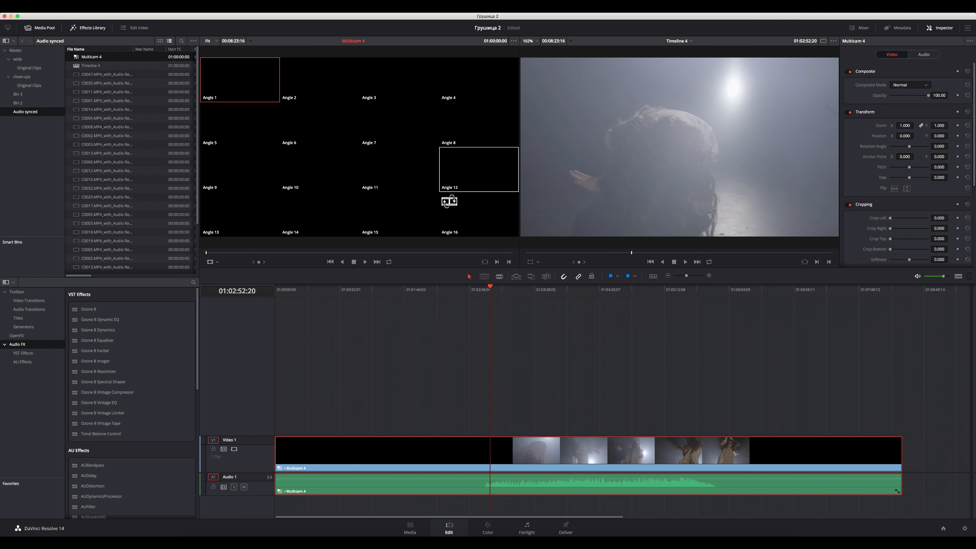
{"action": "left_click", "coordinate": [331, 252]}
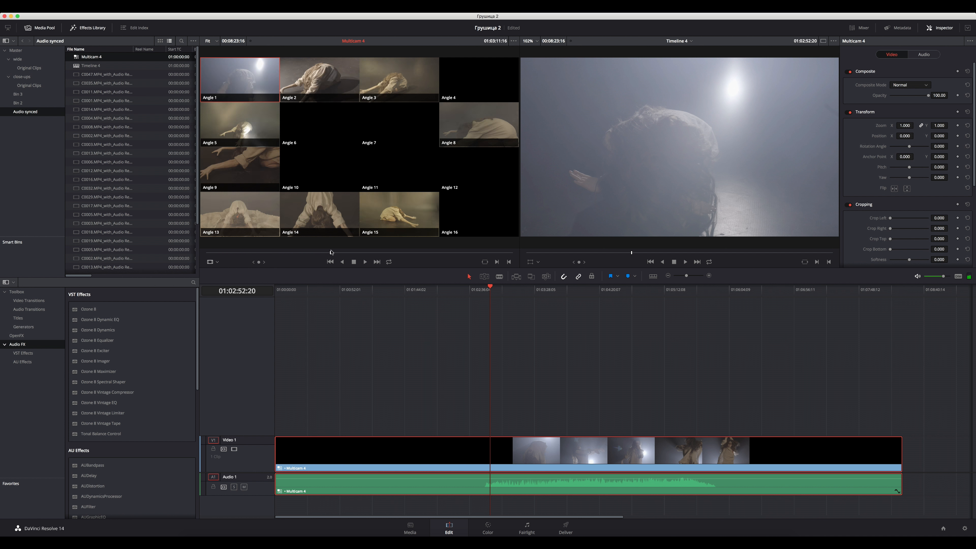
{"action": "mouse_move", "coordinate": [331, 252]}
{"action": "left_mouse_down"}
{"action": "mouse_move", "coordinate": [414, 254]}
{"action": "mouse_move", "coordinate": [341, 254]}
{"action": "left_mouse_up"}
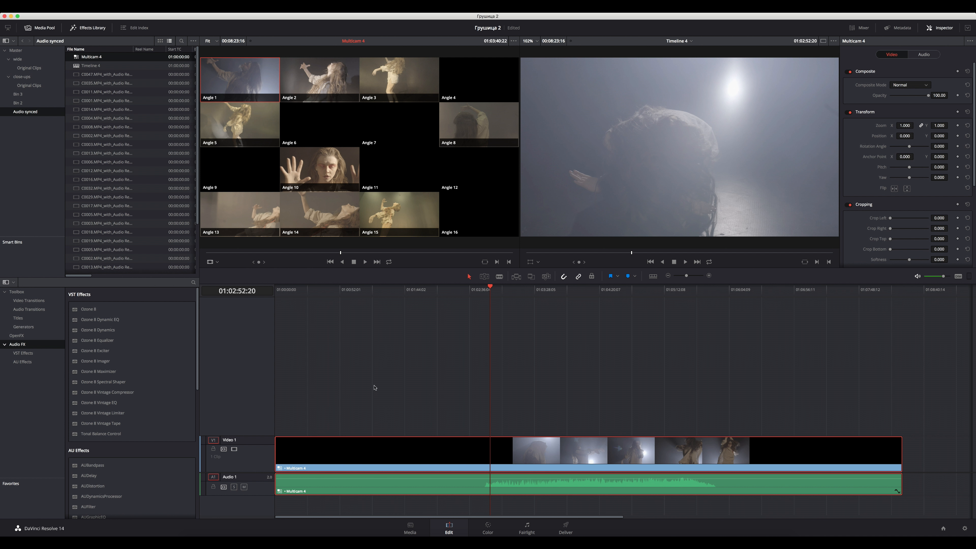
Trim the Multicam 4 timeline clip to 00:03:39:05 and switch the source viewer to Multicam mode.
{"action": "left_click_drag", "start_coordinate": [901, 451], "coordinate": [547, 454]}
{"action": "mouse_move", "coordinate": [293, 295]}
{"action": "left_mouse_down"}
{"action": "mouse_move", "coordinate": [277, 295]}
{"action": "mouse_move", "coordinate": [287, 295]}
{"action": "left_mouse_up"}
{"action": "left_click", "coordinate": [214, 262]}
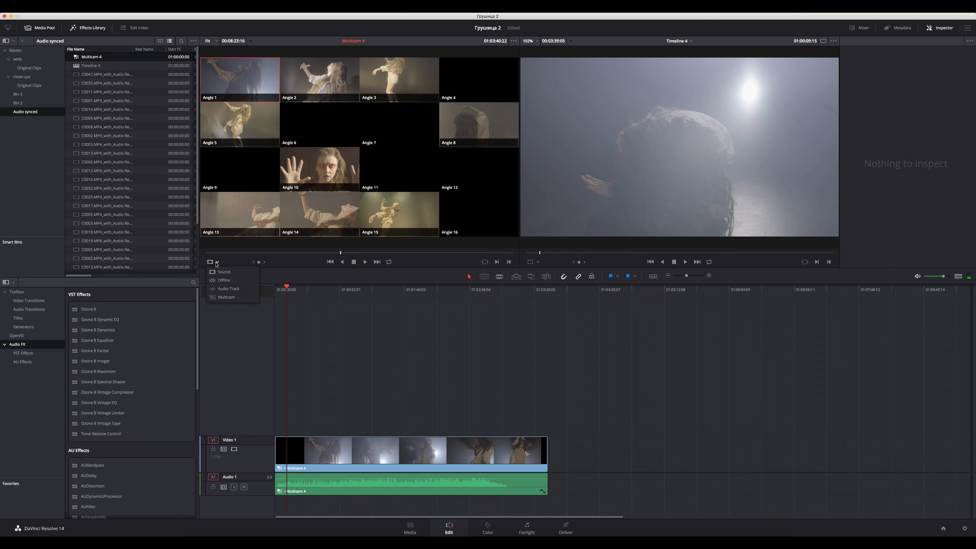
{"action": "left_click", "coordinate": [224, 298]}
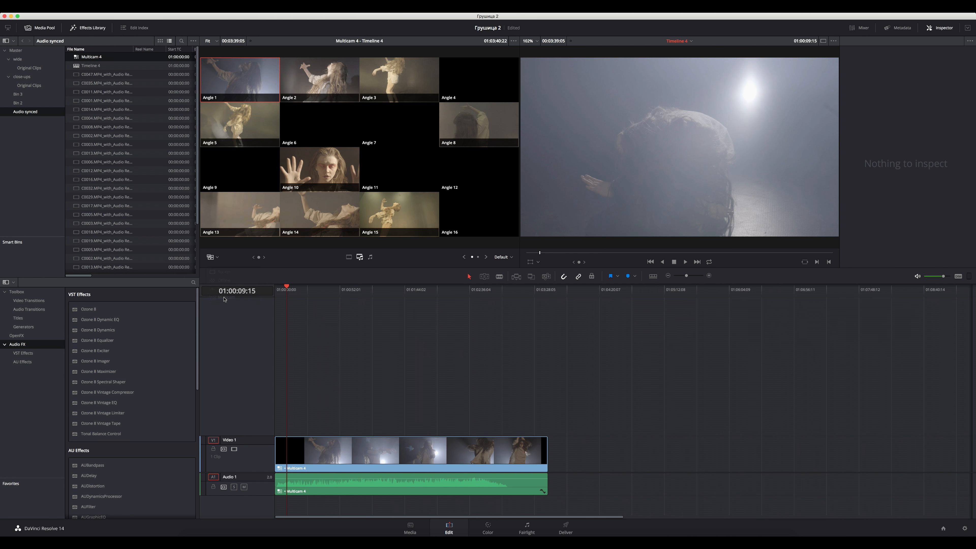
Play and scrub the timeline between about 01:00:30 and 01:00:40 to check that all angles run in sync.
{"action": "left_click_drag", "start_coordinate": [286, 290], "coordinate": [313, 289]}
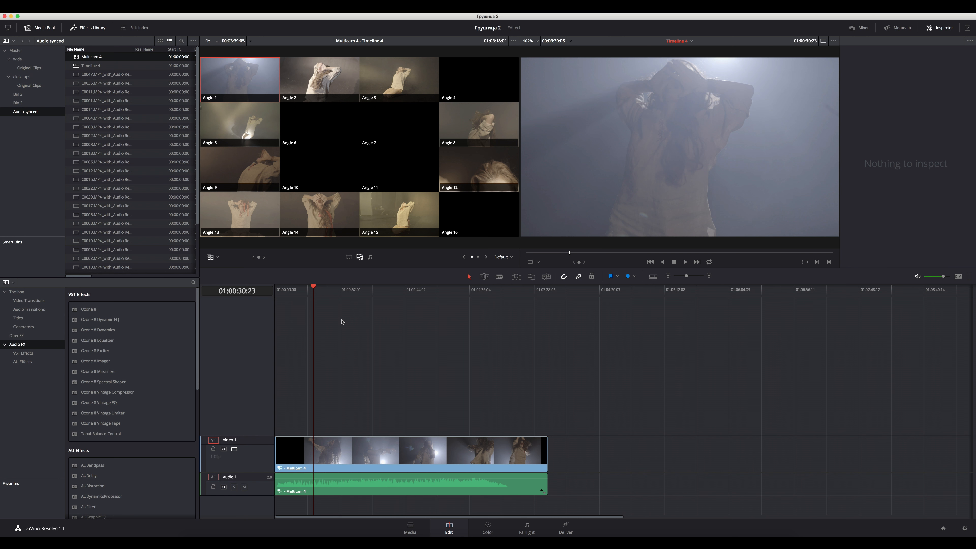
{"action": "key", "text": "space"}
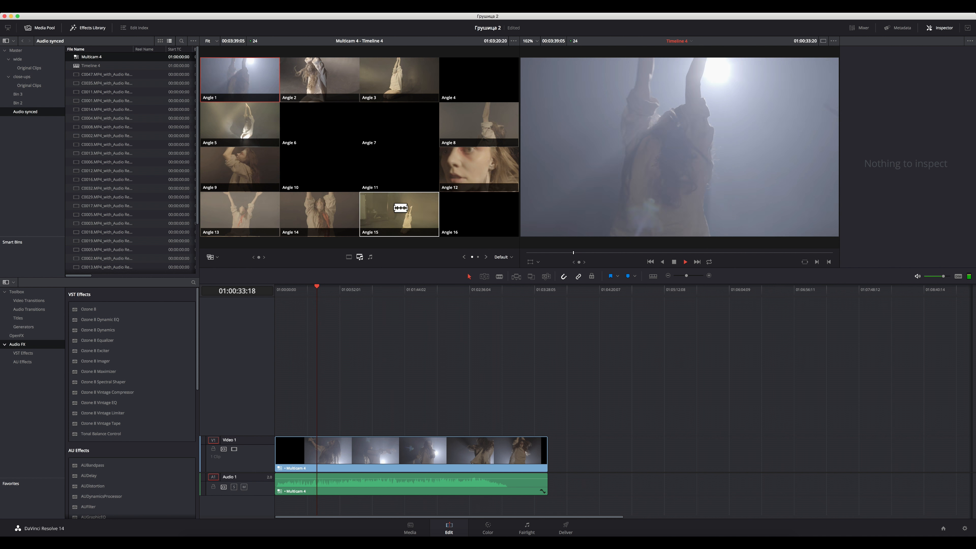
{"action": "key", "text": "space"}
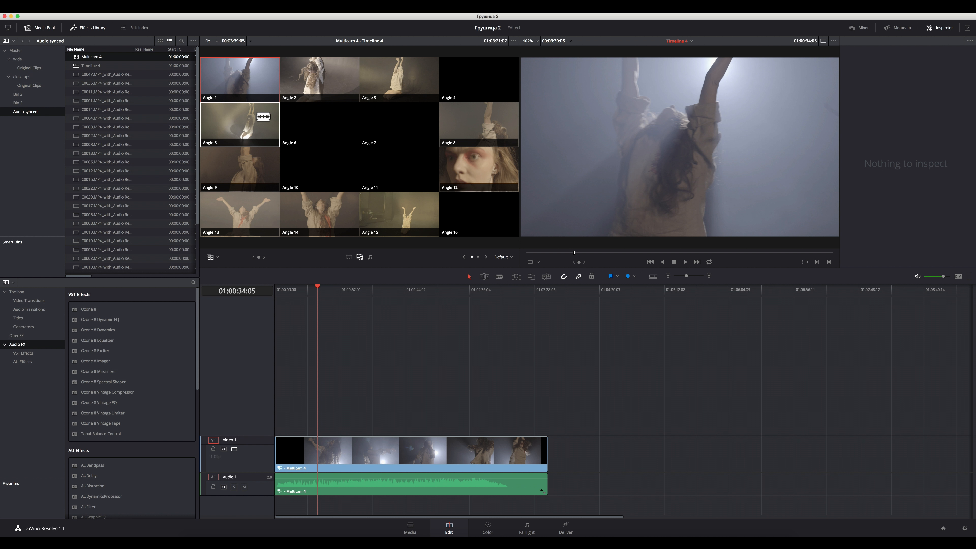
{"action": "key", "text": "space"}
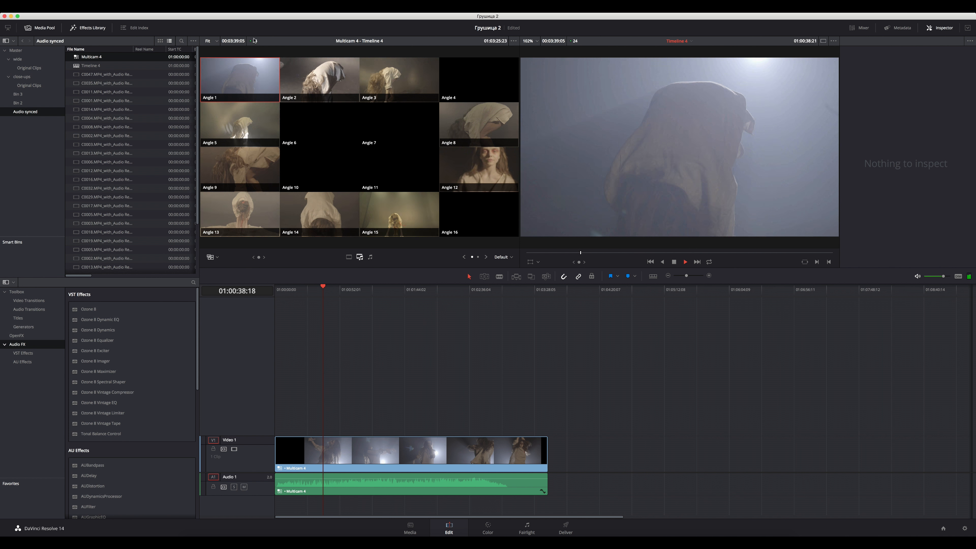
{"action": "key", "text": "space"}
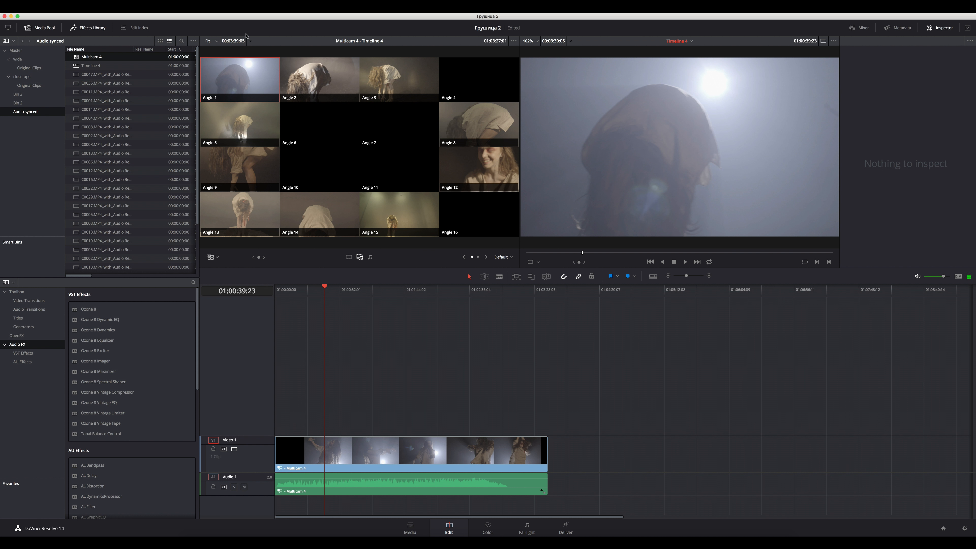
{"action": "left_click_drag", "start_coordinate": [325, 289], "coordinate": [315, 290]}
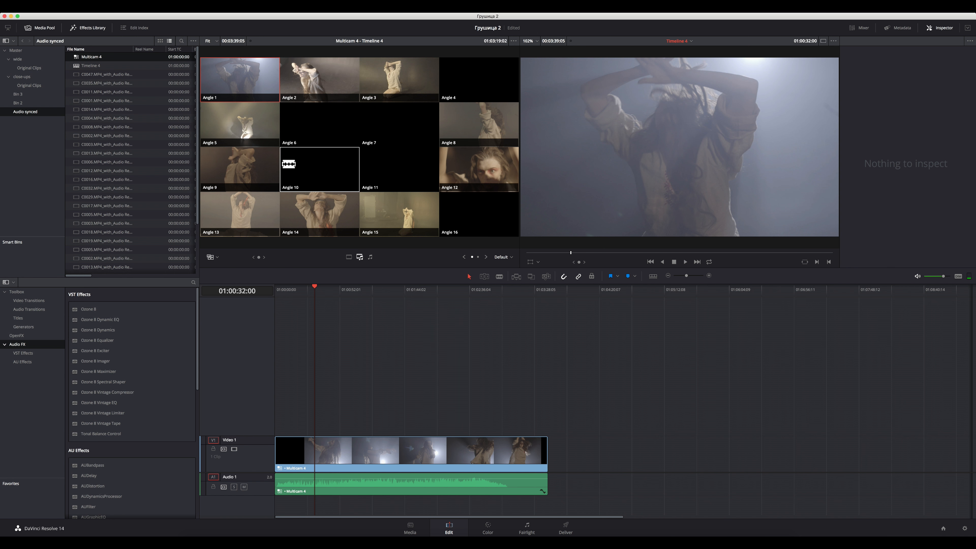
Set the multicam viewer layout to 2x2 and cut the timeline clip to Angle 14 at 01:00:32:00.
{"action": "left_click", "coordinate": [501, 257]}
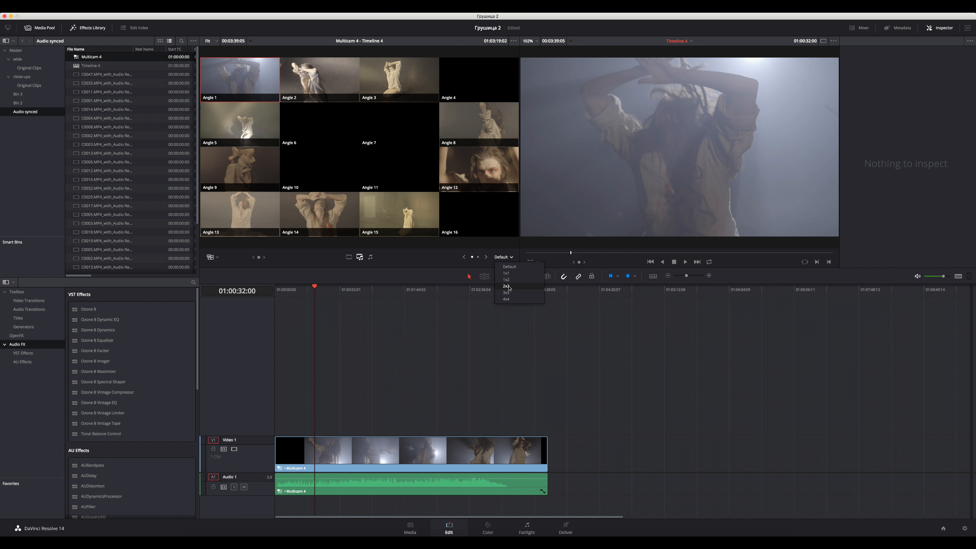
{"action": "left_click", "coordinate": [507, 286]}
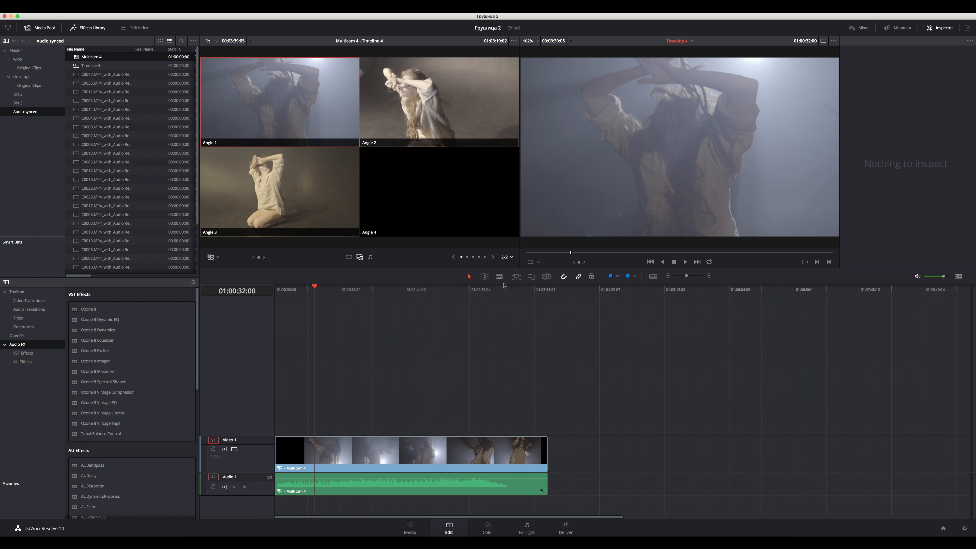
{"action": "left_click", "coordinate": [469, 258]}
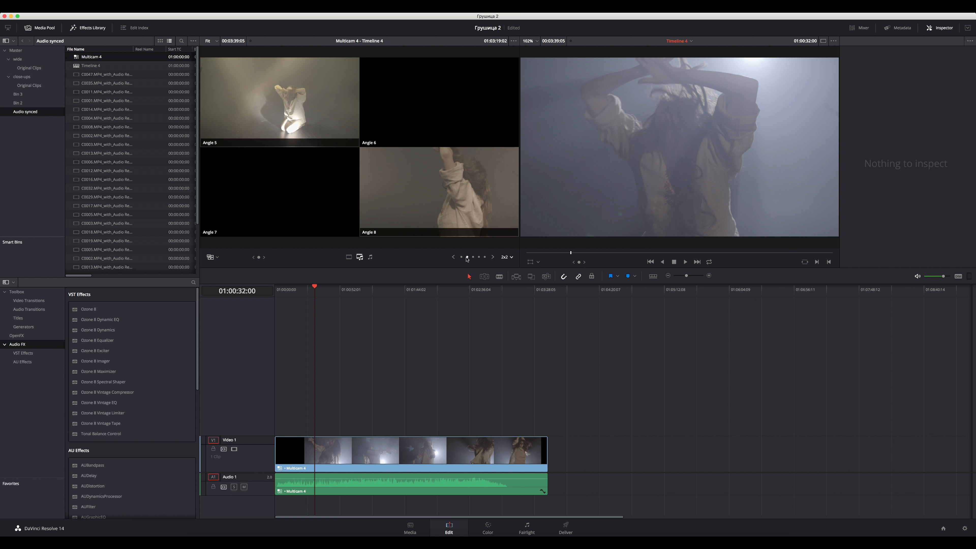
{"action": "left_click", "coordinate": [462, 257]}
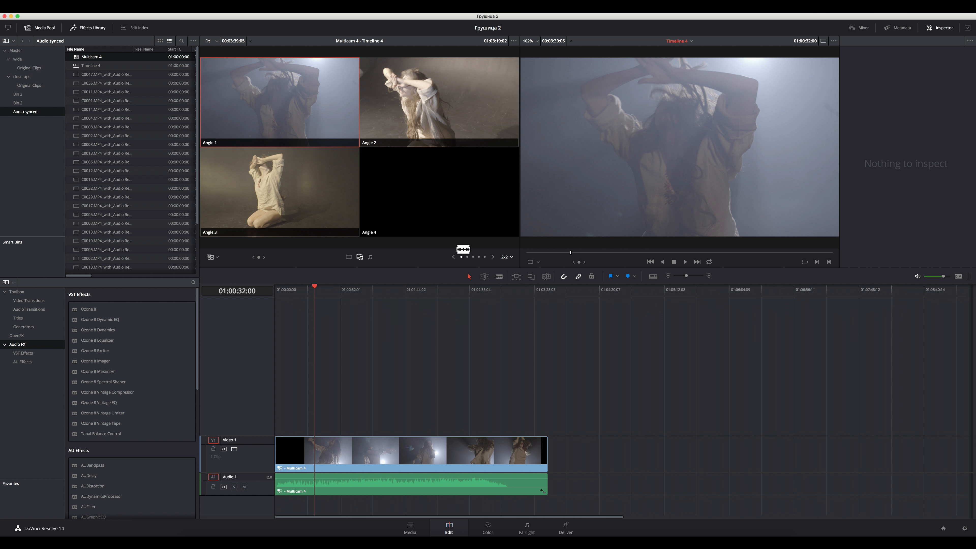
{"action": "left_click", "coordinate": [255, 91]}
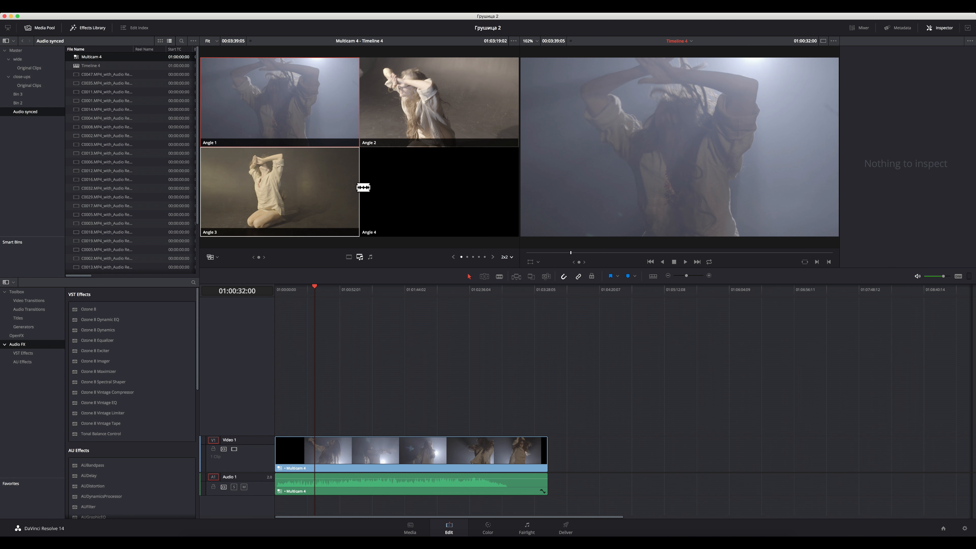
{"action": "left_click", "coordinate": [479, 258]}
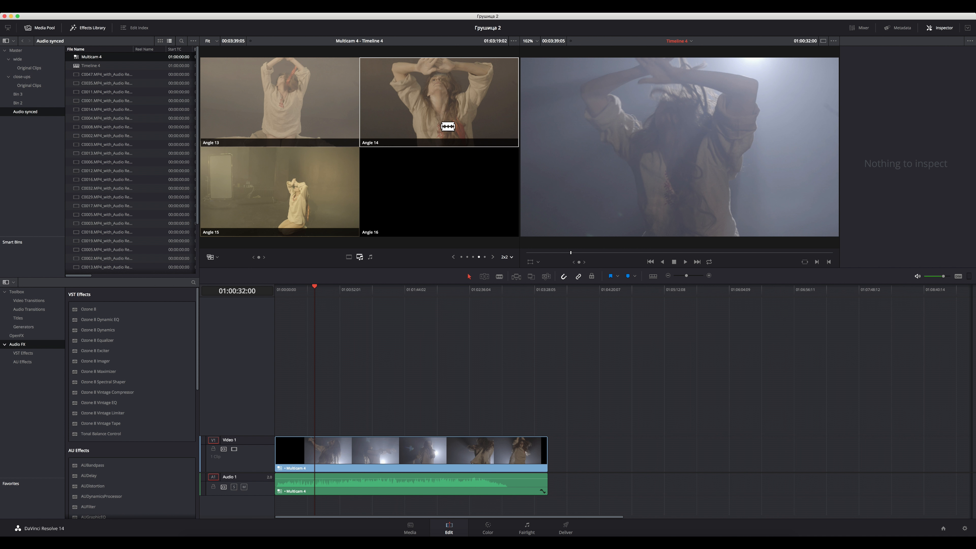
{"action": "left_click", "coordinate": [440, 103]}
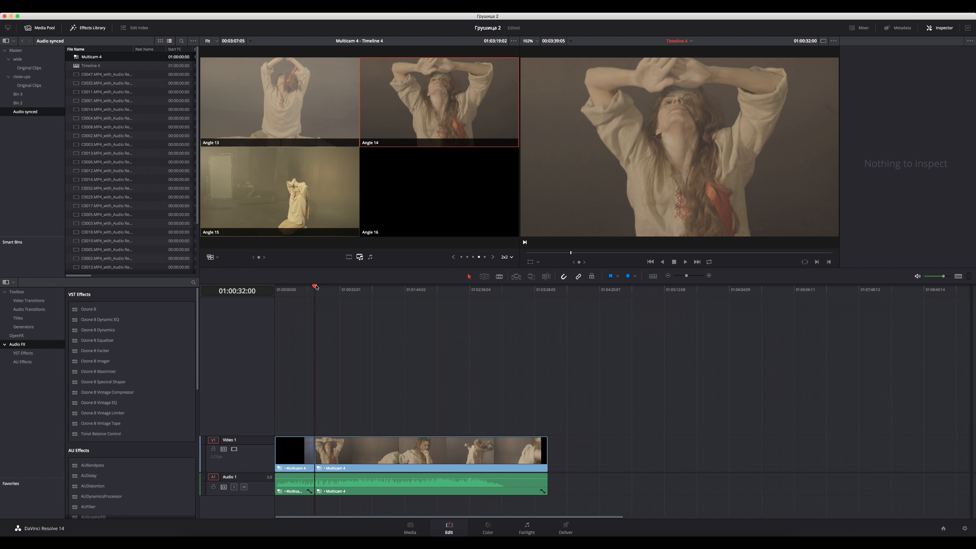
Browse the angle pages at 01:00:39:13, start playback and cut the multicam clip to Angle 17.
{"action": "left_click_drag", "start_coordinate": [316, 288], "coordinate": [326, 286]}
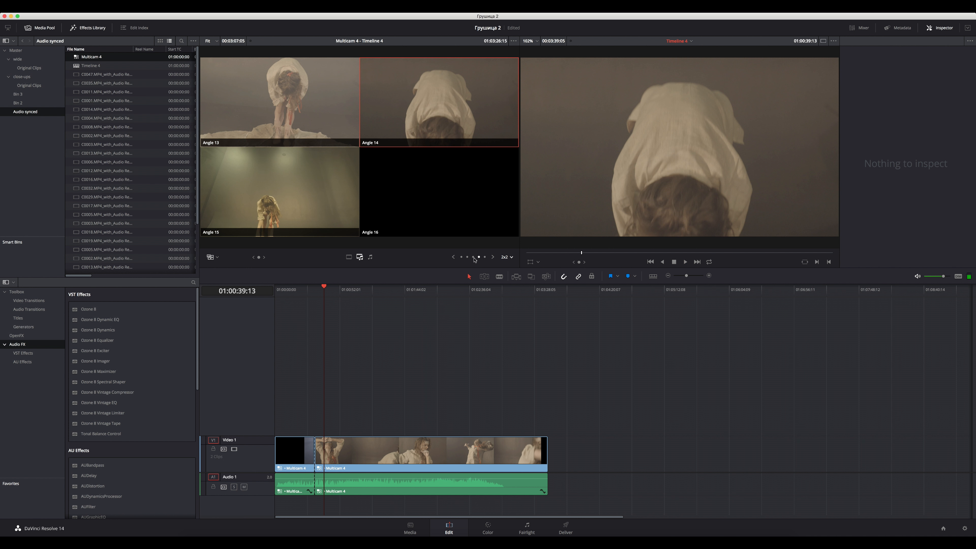
{"action": "left_click", "coordinate": [473, 257]}
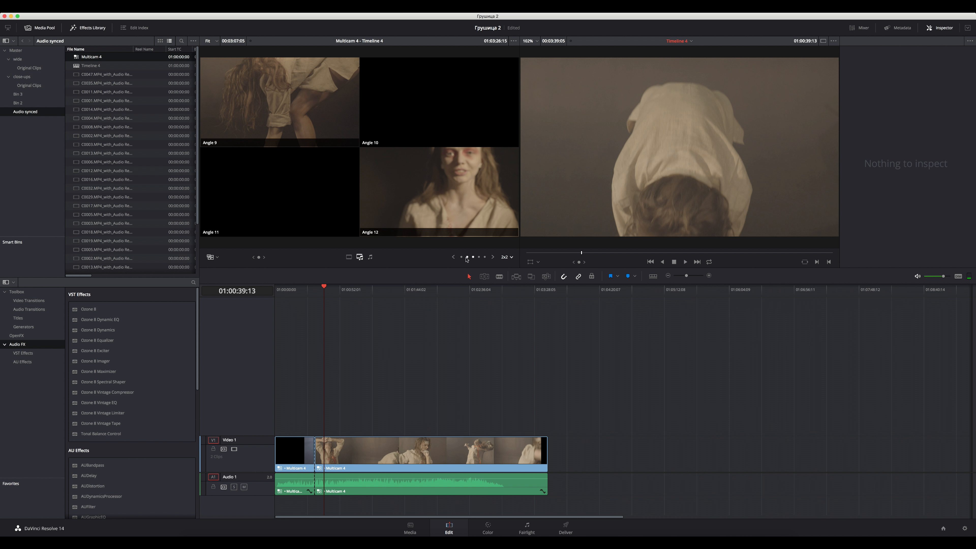
{"action": "left_click", "coordinate": [467, 257]}
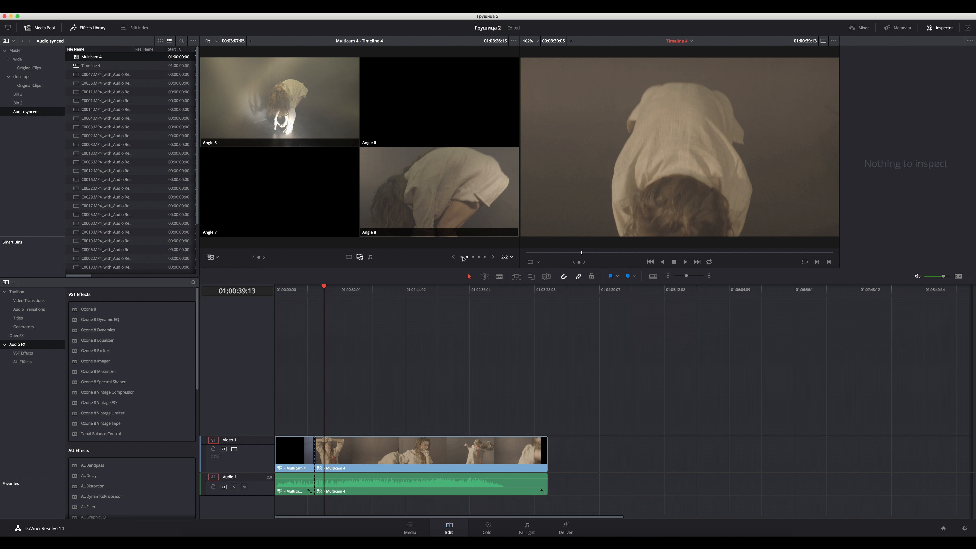
{"action": "left_click", "coordinate": [462, 257]}
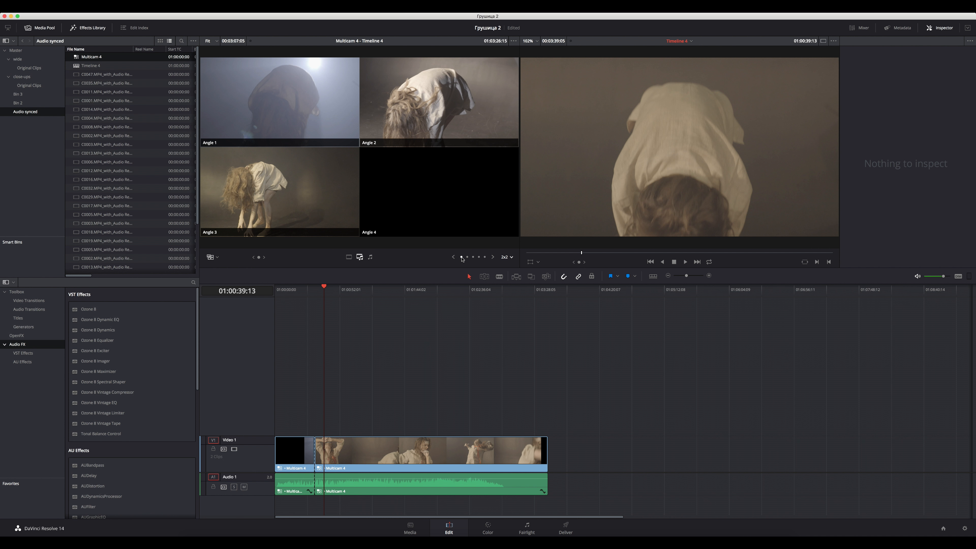
{"action": "left_click", "coordinate": [485, 257]}
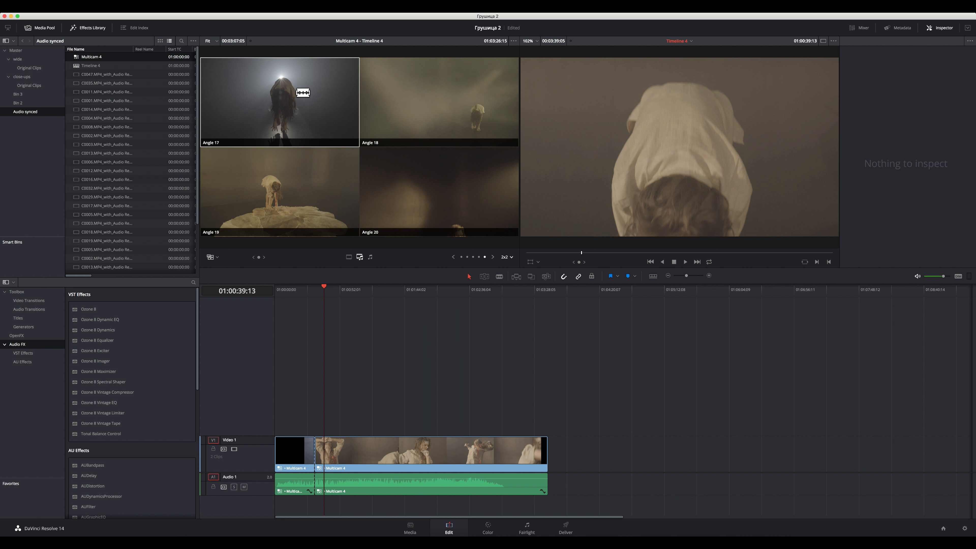
{"action": "key", "text": "space"}
{"action": "left_click", "coordinate": [304, 98]}
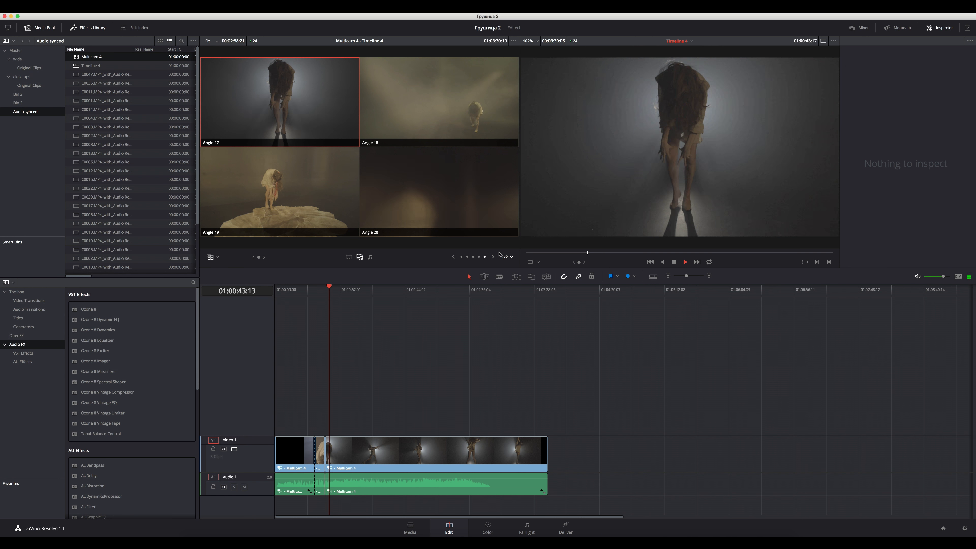
Cut the multicam clip to Angle 14 near 01:00:44 and to Angle 8 near 01:00:53.
{"action": "left_click", "coordinate": [480, 257]}
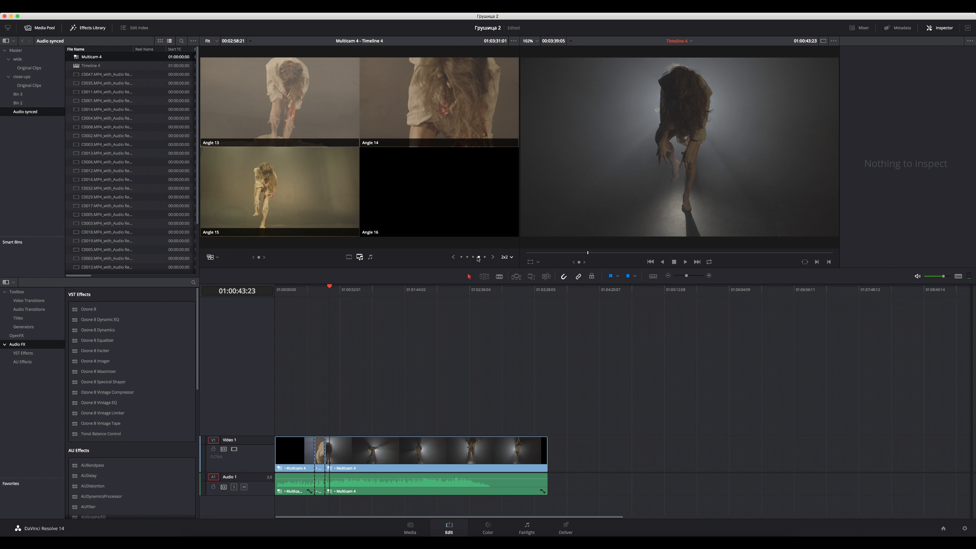
{"action": "left_click", "coordinate": [457, 95]}
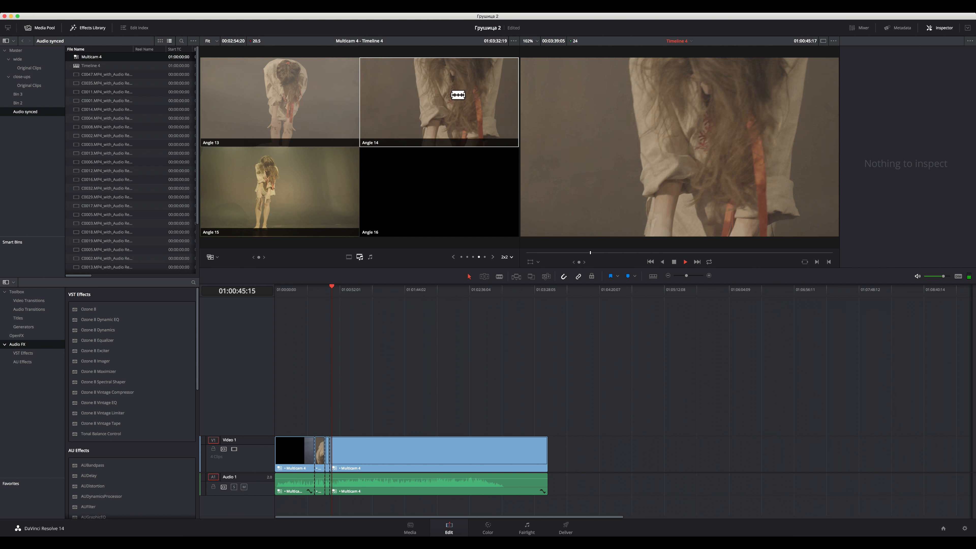
{"action": "left_click", "coordinate": [473, 257]}
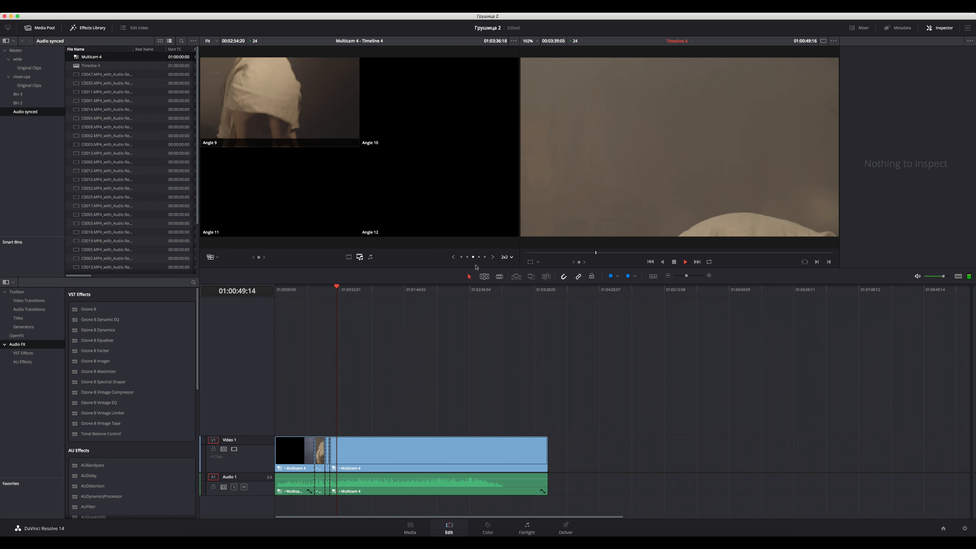
{"action": "left_click", "coordinate": [467, 257]}
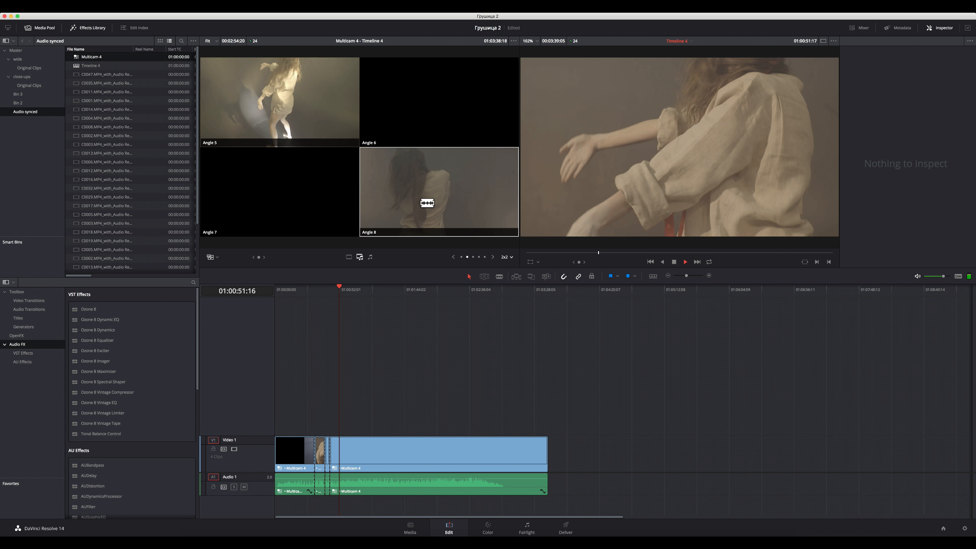
{"action": "left_click", "coordinate": [457, 187]}
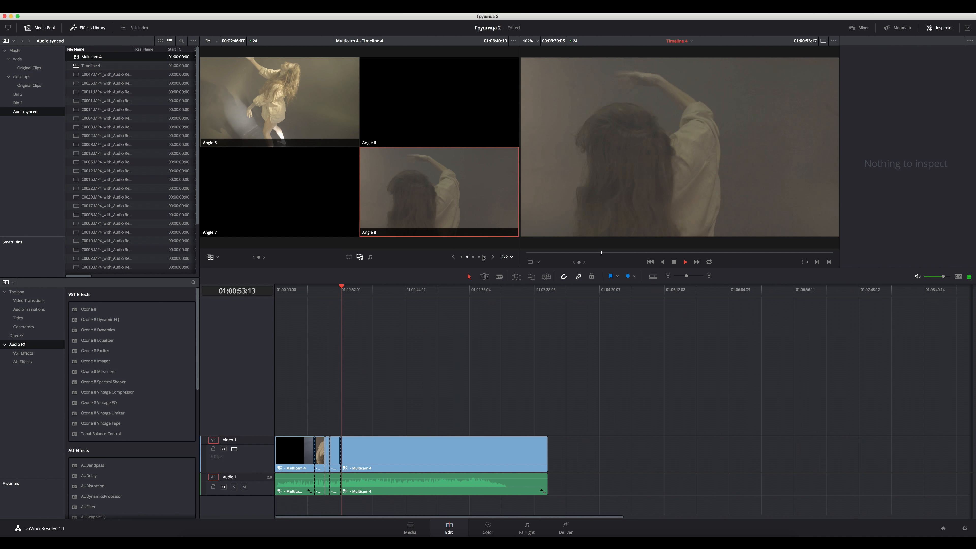
Set the multicam viewer layout to 4x4 and cut to Angle 3 during playback.
{"action": "left_click", "coordinate": [507, 257]}
{"action": "left_click", "coordinate": [507, 283]}
{"action": "left_click", "coordinate": [471, 114]}
{"action": "left_click", "coordinate": [406, 79]}
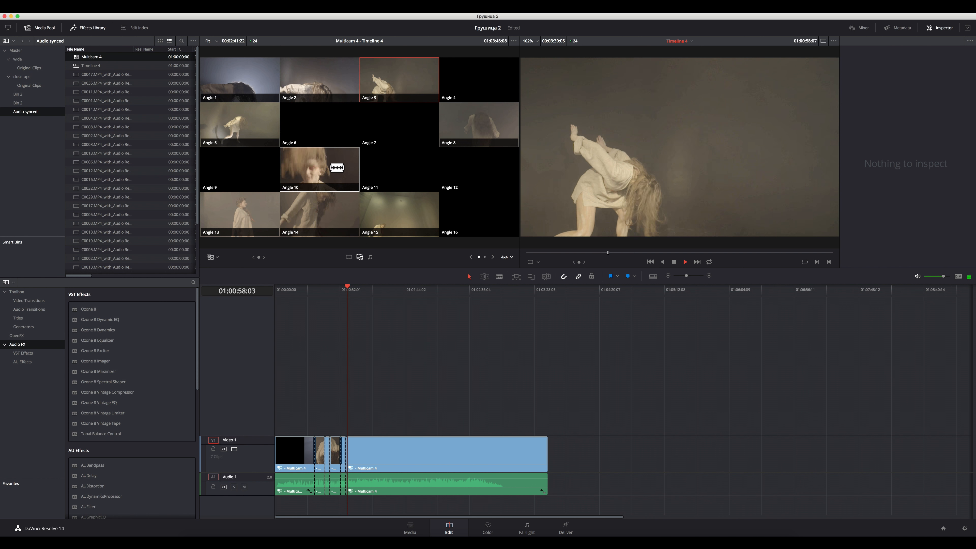
Cut the multicam clip to Angle 10, Angle 5 and Angle 1 during playback, and stop playback near 01:01:02.
{"action": "left_click", "coordinate": [334, 164]}
{"action": "left_click", "coordinate": [257, 125]}
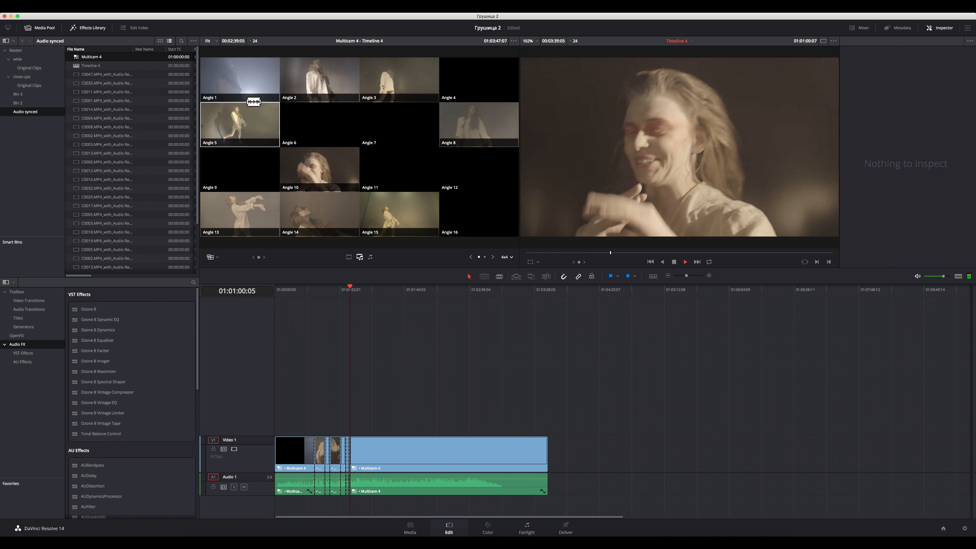
{"action": "left_click", "coordinate": [249, 81]}
{"action": "key", "text": "space"}
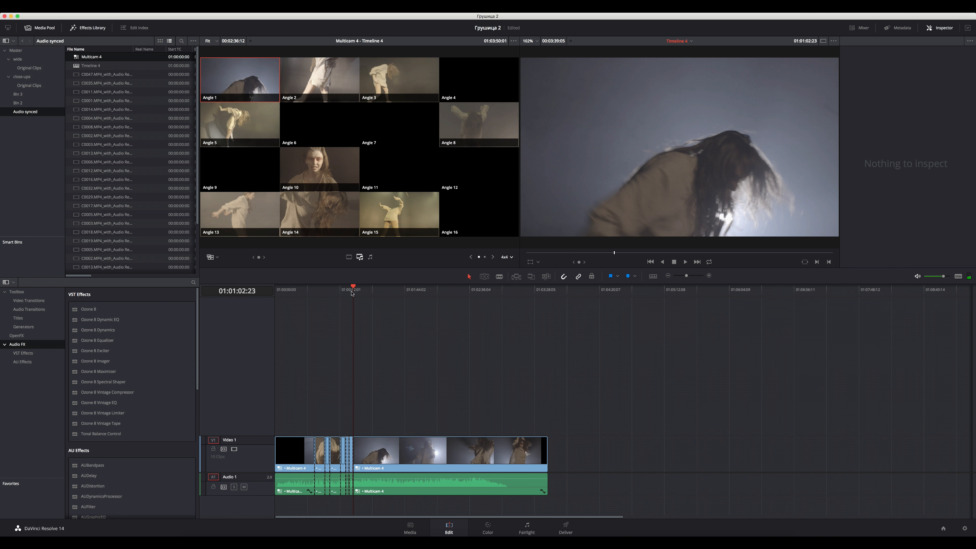
Set the source viewer to Offline mode and play back the recently cut section up to about 01:00:56.
{"action": "left_click_drag", "start_coordinate": [352, 293], "coordinate": [341, 291]}
{"action": "left_click", "coordinate": [213, 257]}
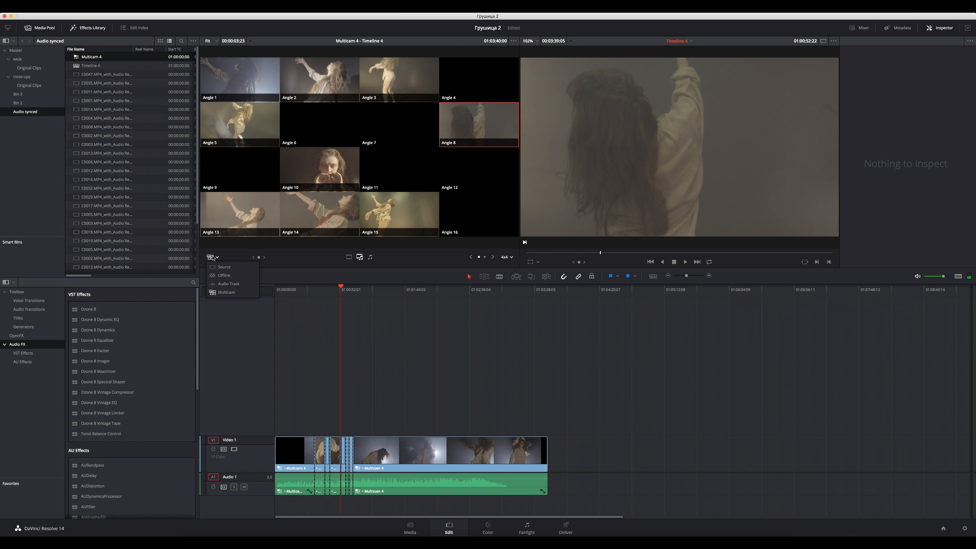
{"action": "left_click", "coordinate": [224, 275]}
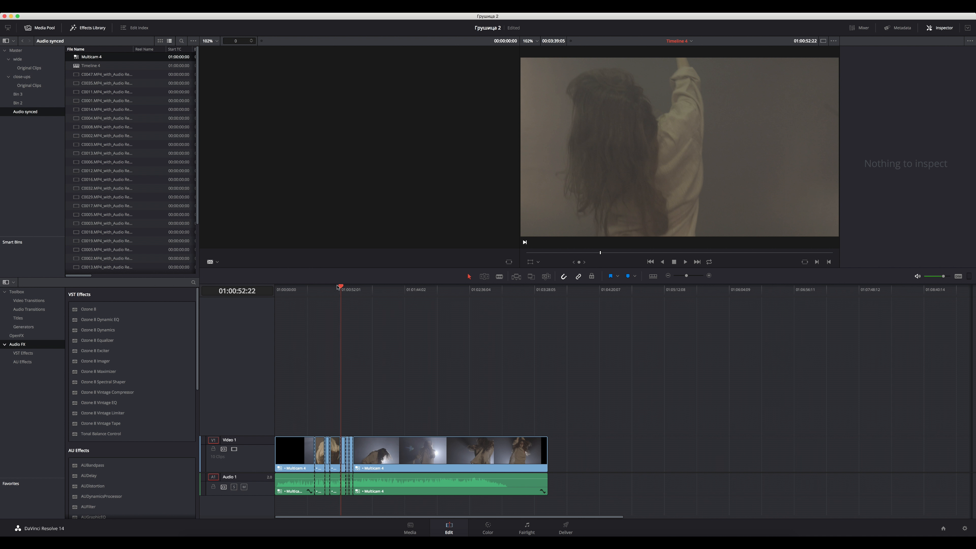
{"action": "left_click_drag", "start_coordinate": [339, 288], "coordinate": [325, 288]}
{"action": "key", "text": "space"}
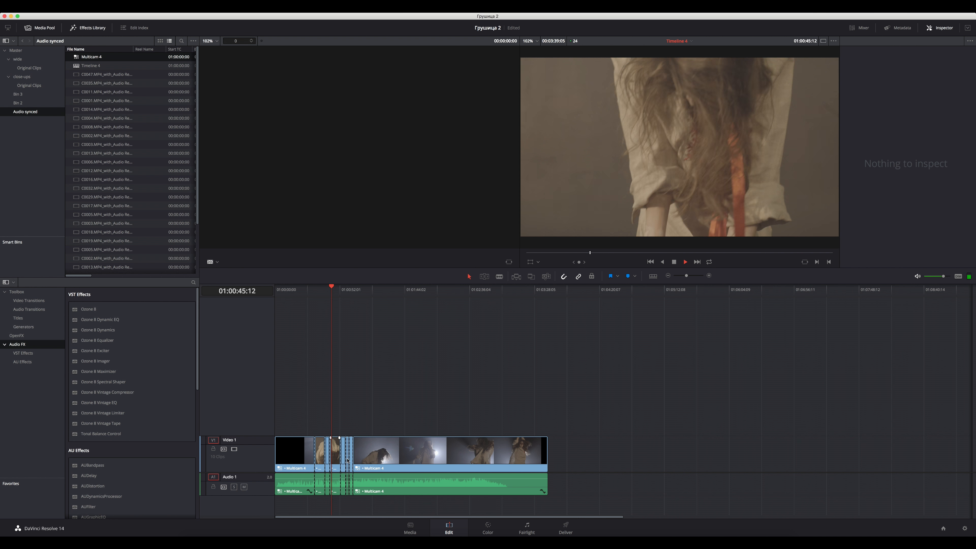
{"action": "left_click", "coordinate": [340, 290]}
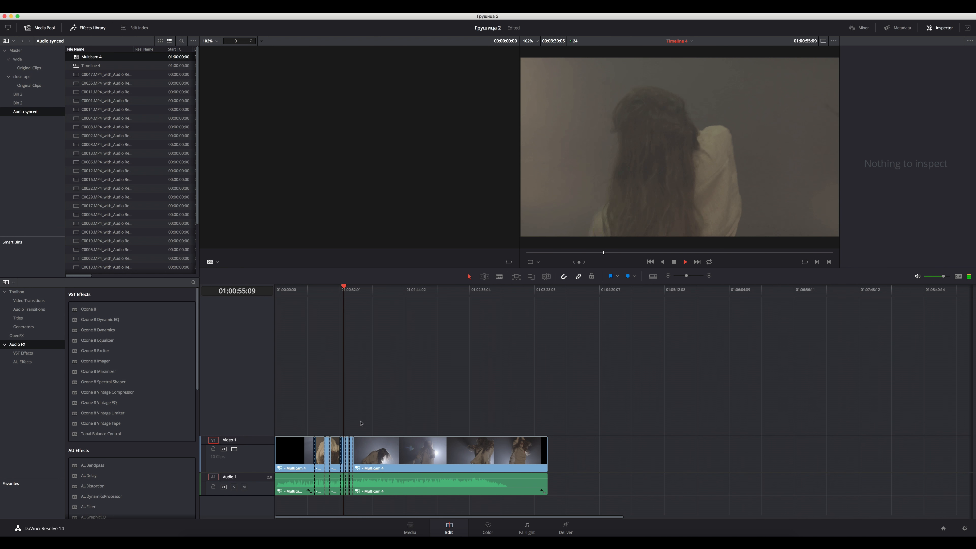
{"action": "key", "text": "space"}
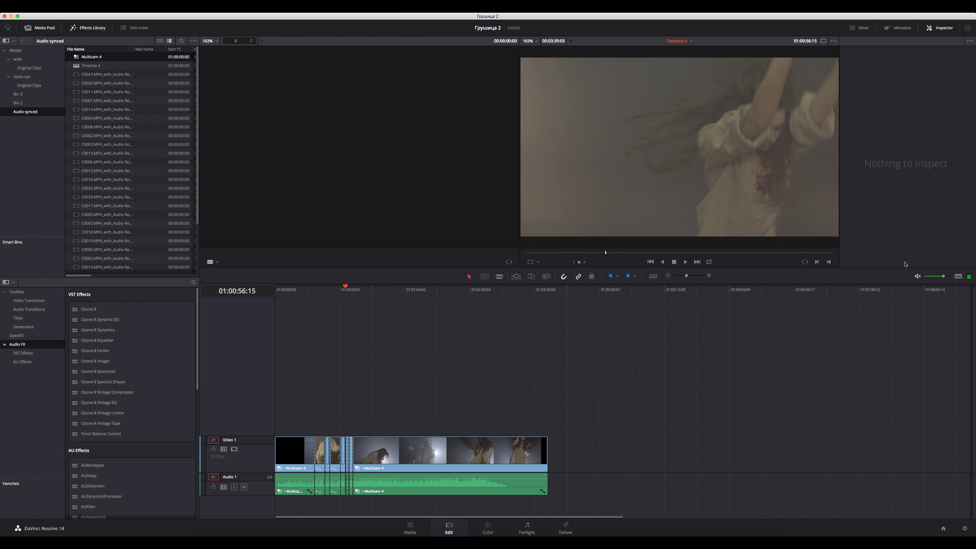
Fit the timeline to the window, select the Angle 14 clip near 01:00:48 and show angles 17 to 30 in Multicam mode.
{"action": "key", "text": "shift+z"}
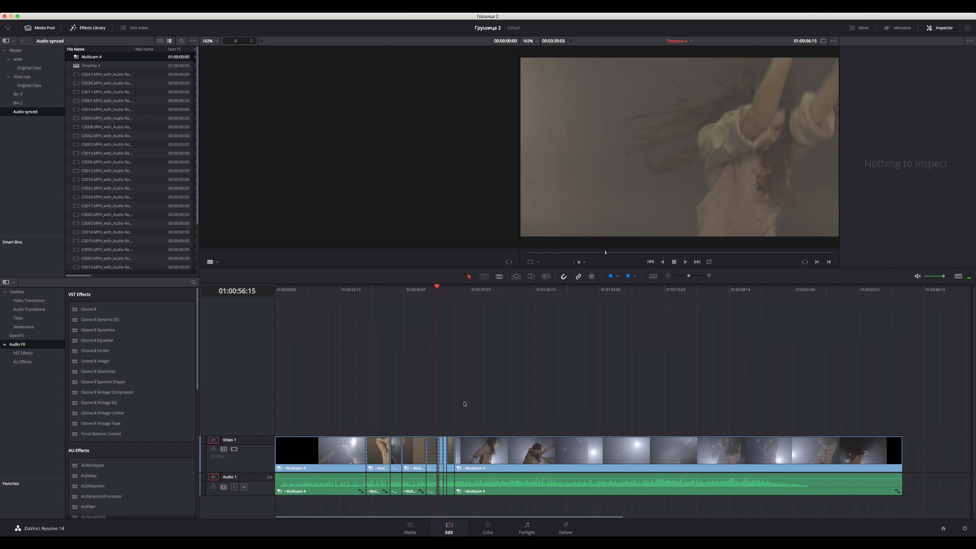
{"action": "left_click", "coordinate": [407, 452]}
{"action": "left_click", "coordinate": [414, 290]}
{"action": "left_click", "coordinate": [214, 262]}
{"action": "left_click", "coordinate": [223, 287]}
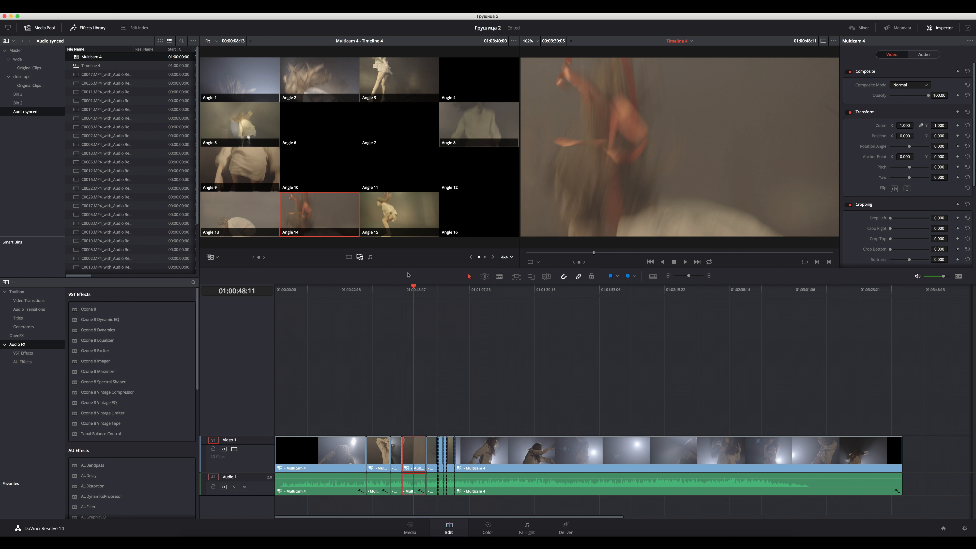
{"action": "left_click", "coordinate": [485, 257]}
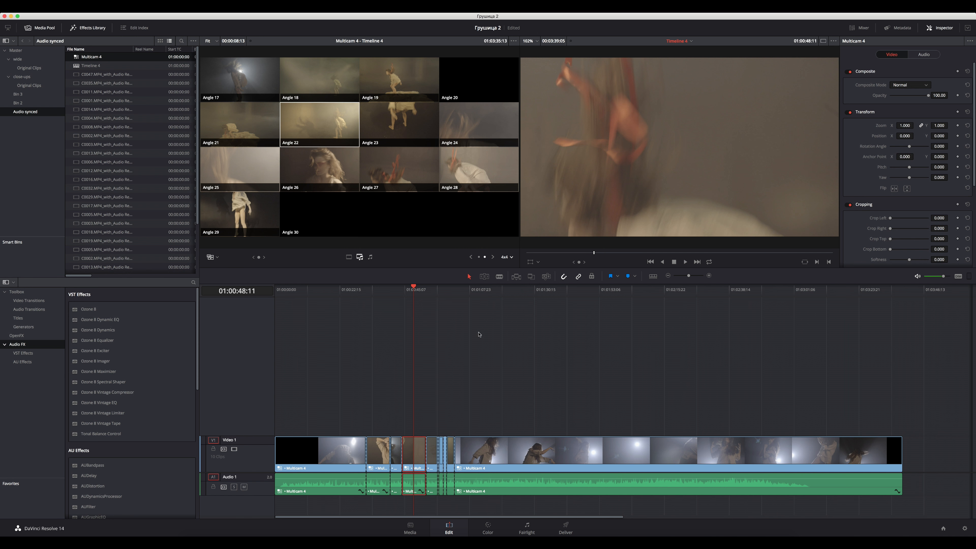
Switch the selected multicam clip near 01:00:47 to Angle 18 without adding a cut.
{"action": "right_click", "coordinate": [412, 451]}
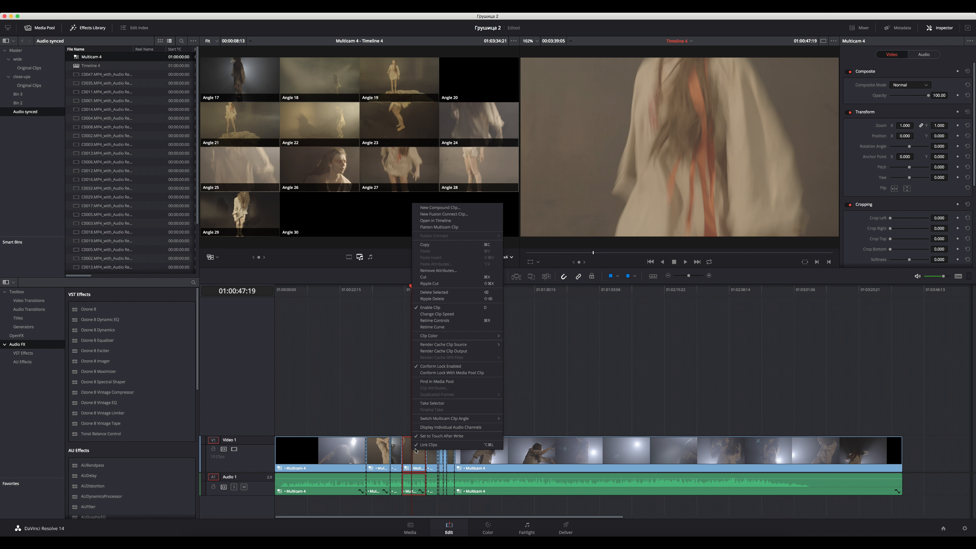
{"action": "mouse_move", "coordinate": [445, 419]}
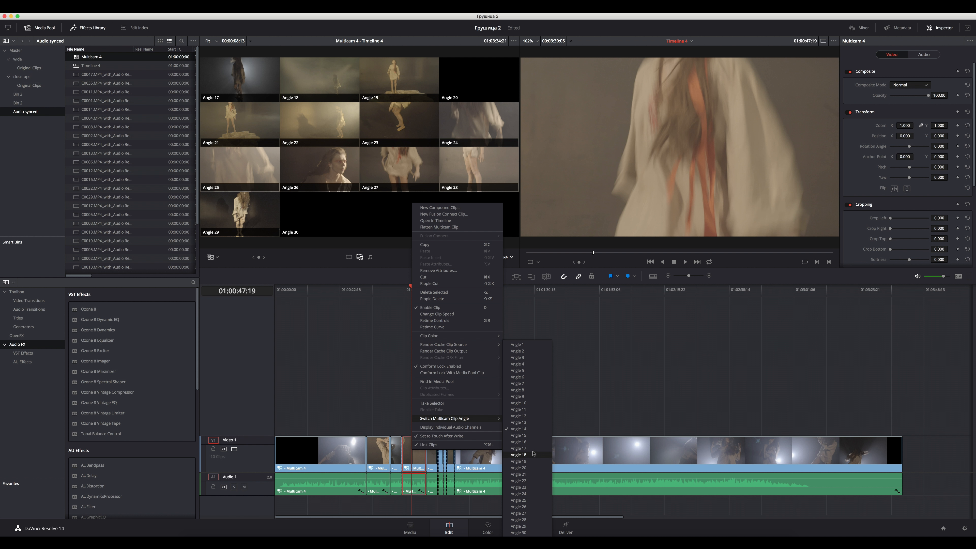
{"action": "left_click", "coordinate": [519, 455]}
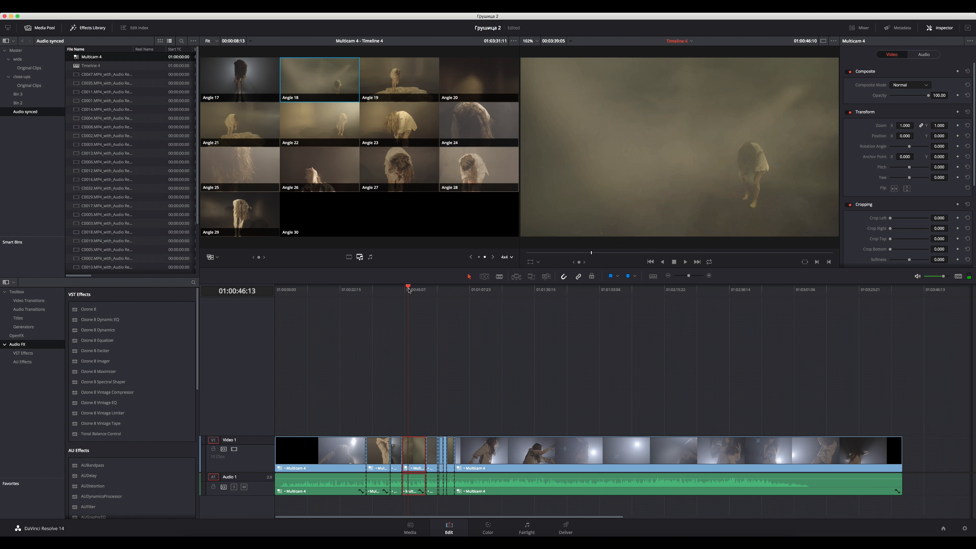
Switch the short multicam clip at 01:00:53 to Angle 27.
{"action": "left_click_drag", "start_coordinate": [418, 291], "coordinate": [425, 291]}
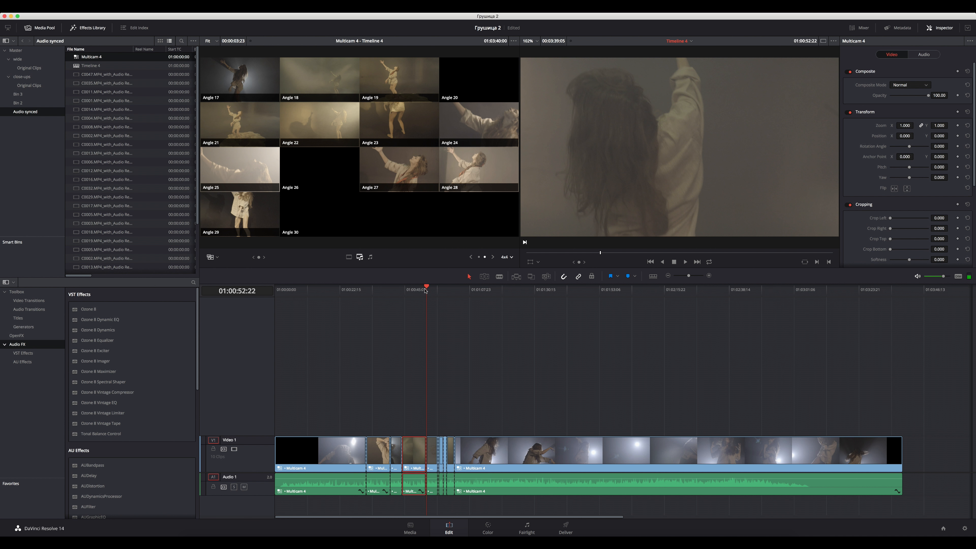
{"action": "left_click", "coordinate": [433, 454]}
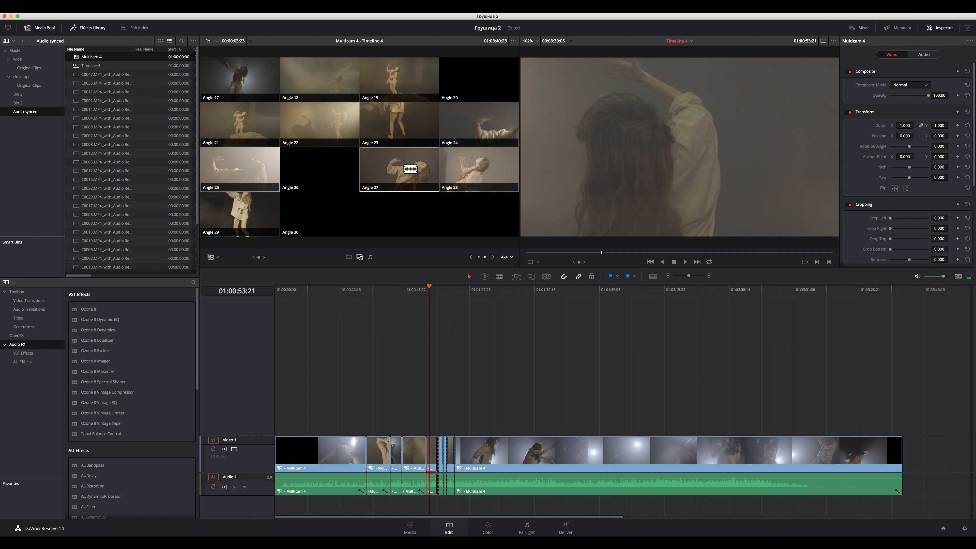
{"action": "right_click", "coordinate": [433, 455]}
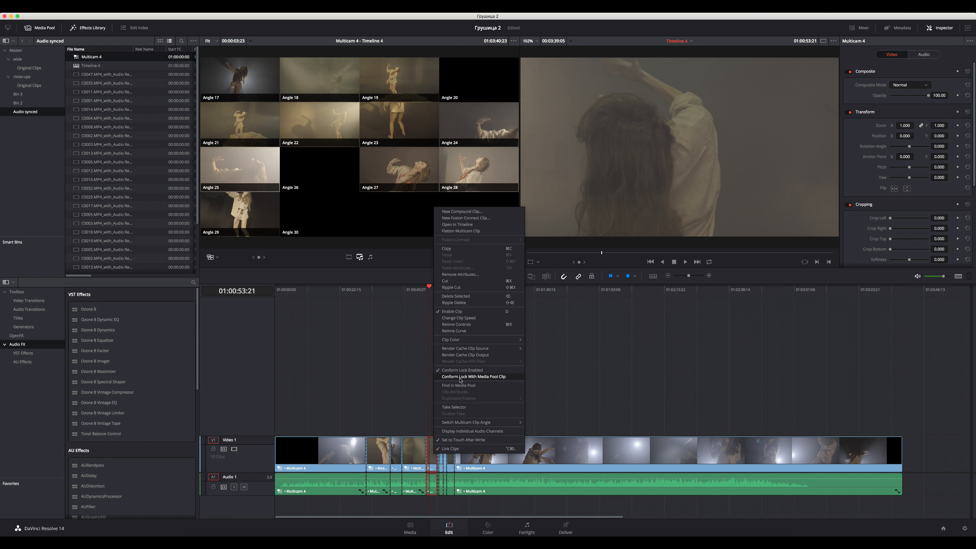
{"action": "mouse_move", "coordinate": [477, 424]}
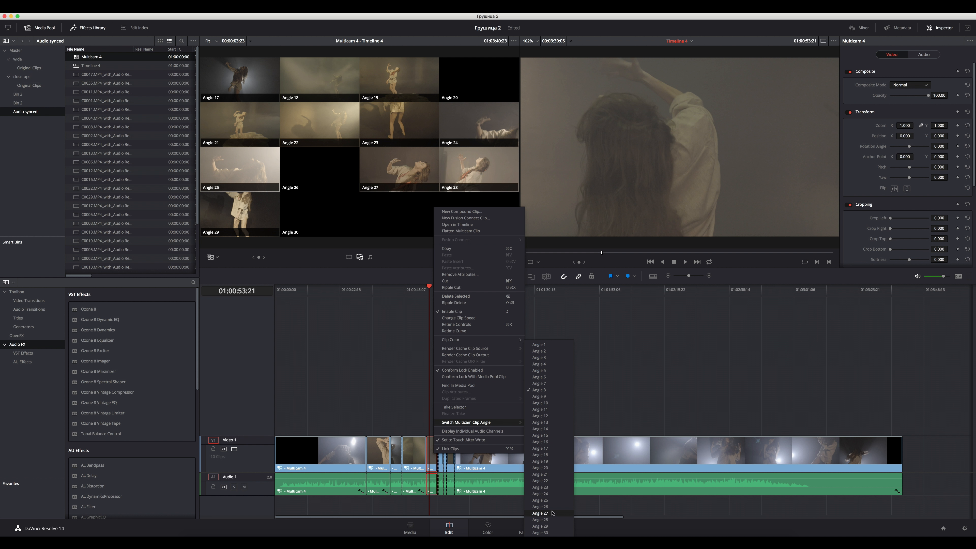
{"action": "left_click", "coordinate": [542, 514]}
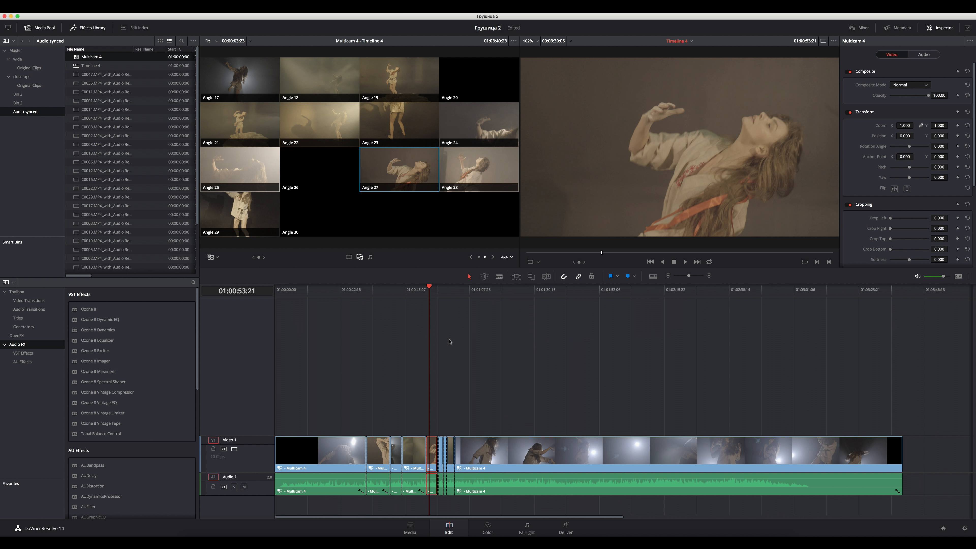
Play back from about 01:00:37, stop at 01:00:39:08 and switch the whole clip there to Angle 17 without cutting it.
{"action": "left_click", "coordinate": [402, 294]}
{"action": "left_click", "coordinate": [391, 294]}
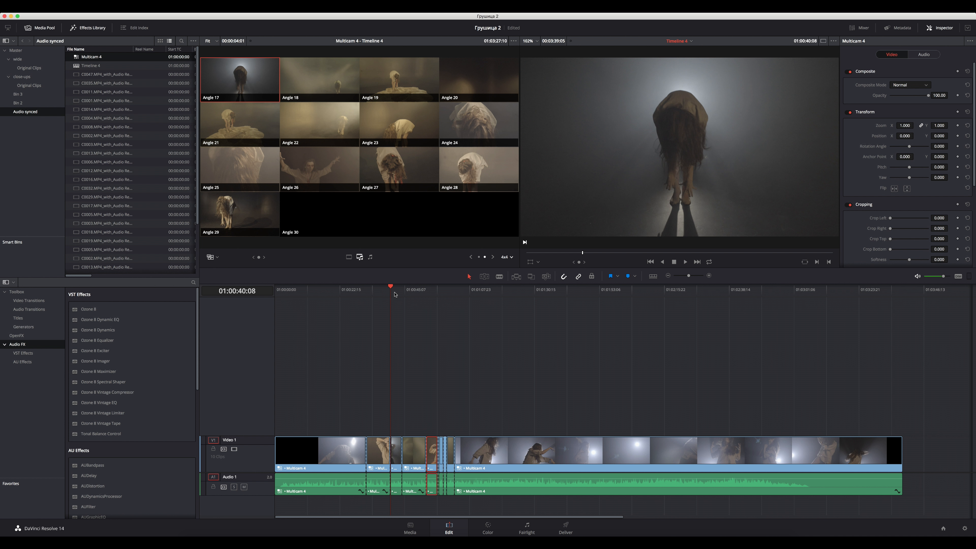
{"action": "left_click", "coordinate": [382, 294]}
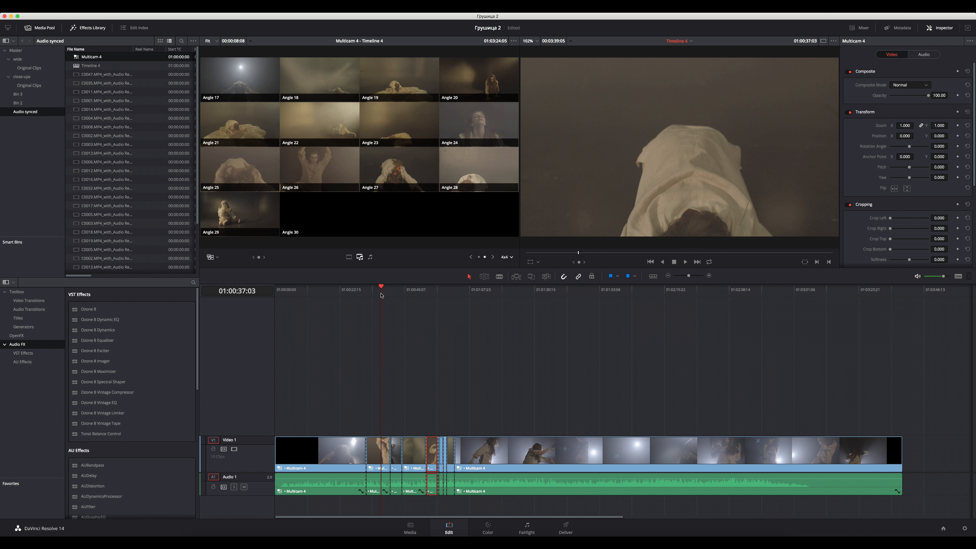
{"action": "key", "text": "space"}
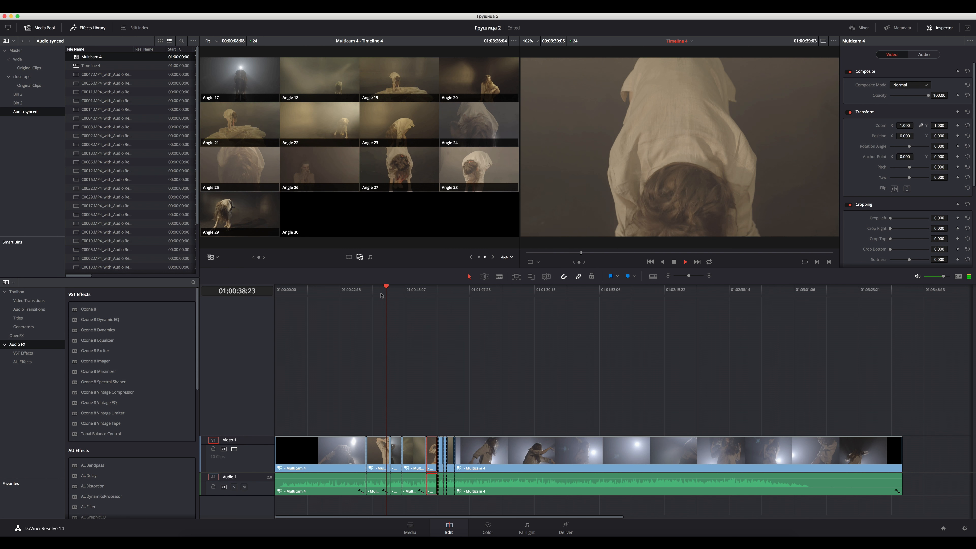
{"action": "key", "text": "space"}
{"action": "left_click", "coordinate": [378, 458]}
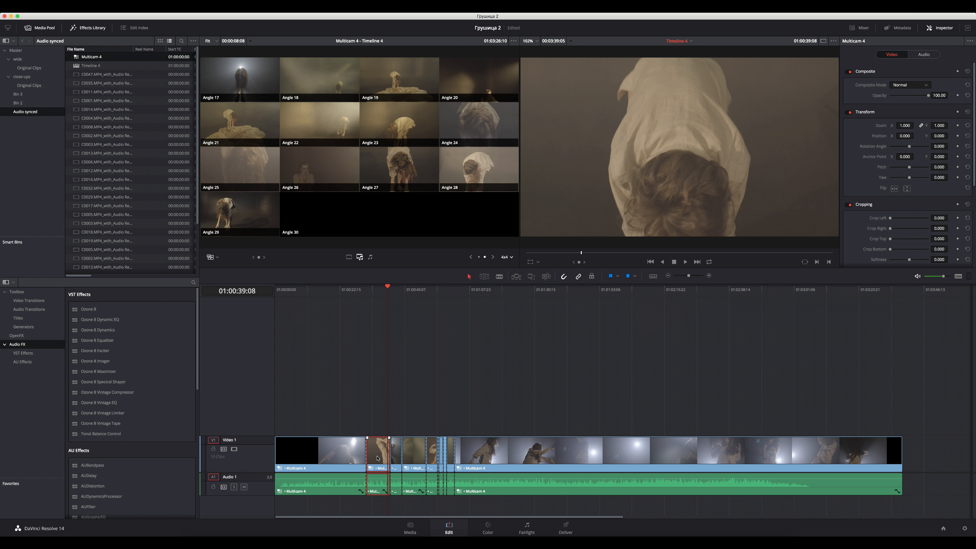
{"action": "key", "text": "alt+1"}
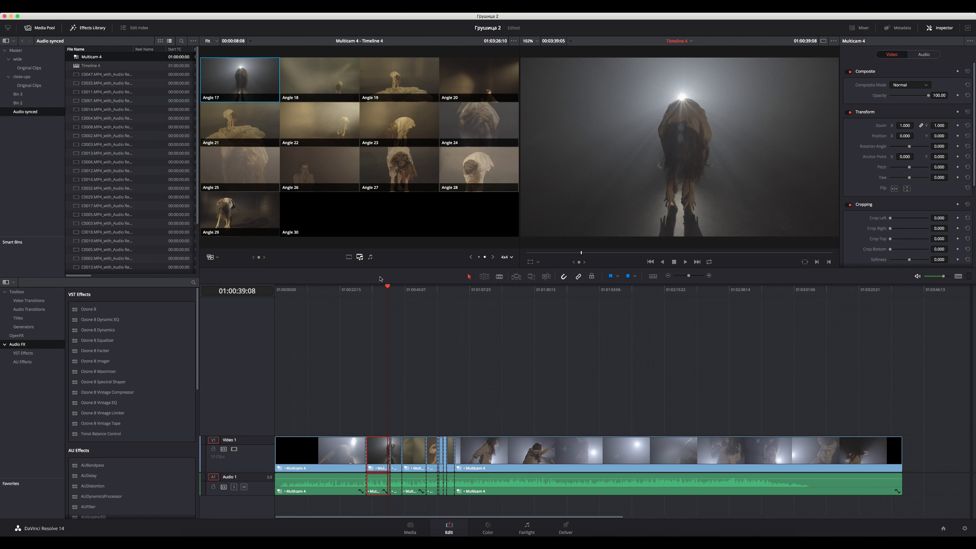
Cut the multicam clip to Angle 22 at 01:00:36:00 and play back the revised edit up to about 01:00:53.
{"action": "left_click", "coordinate": [379, 291]}
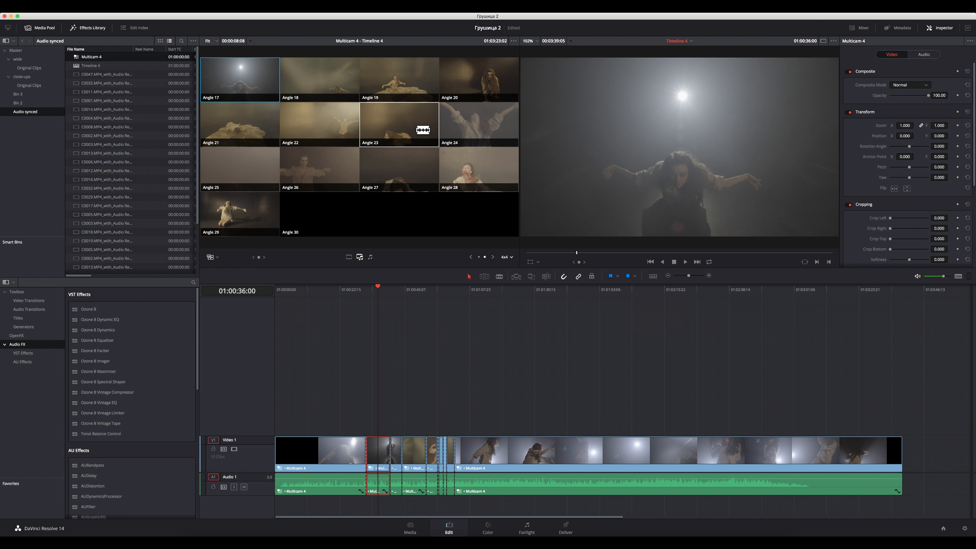
{"action": "left_click", "coordinate": [336, 122]}
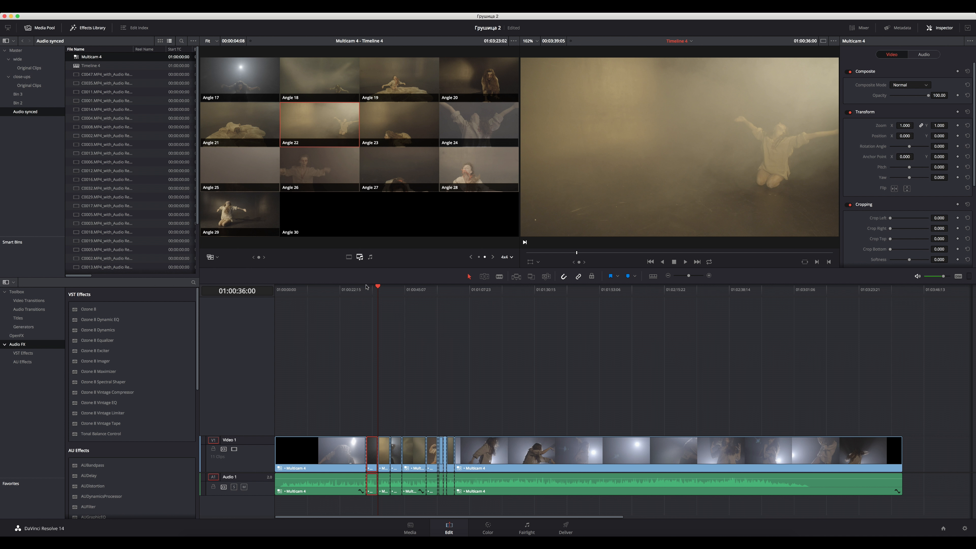
{"action": "left_click", "coordinate": [367, 294]}
{"action": "key", "text": "space"}
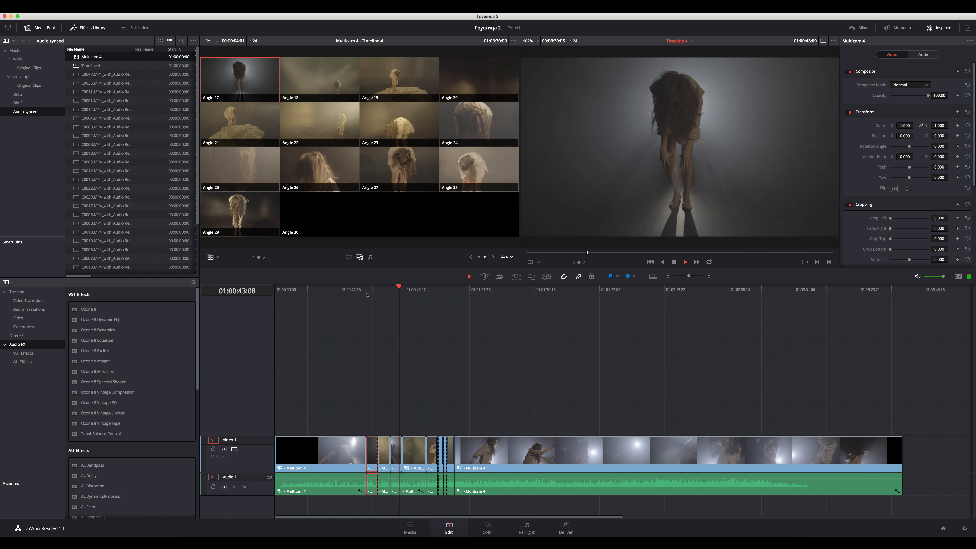
{"action": "key", "text": "space"}
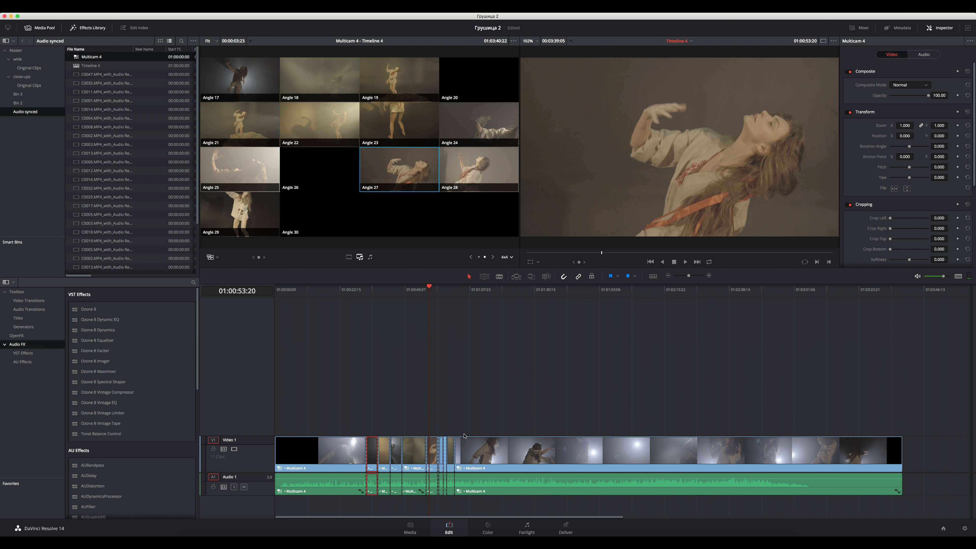